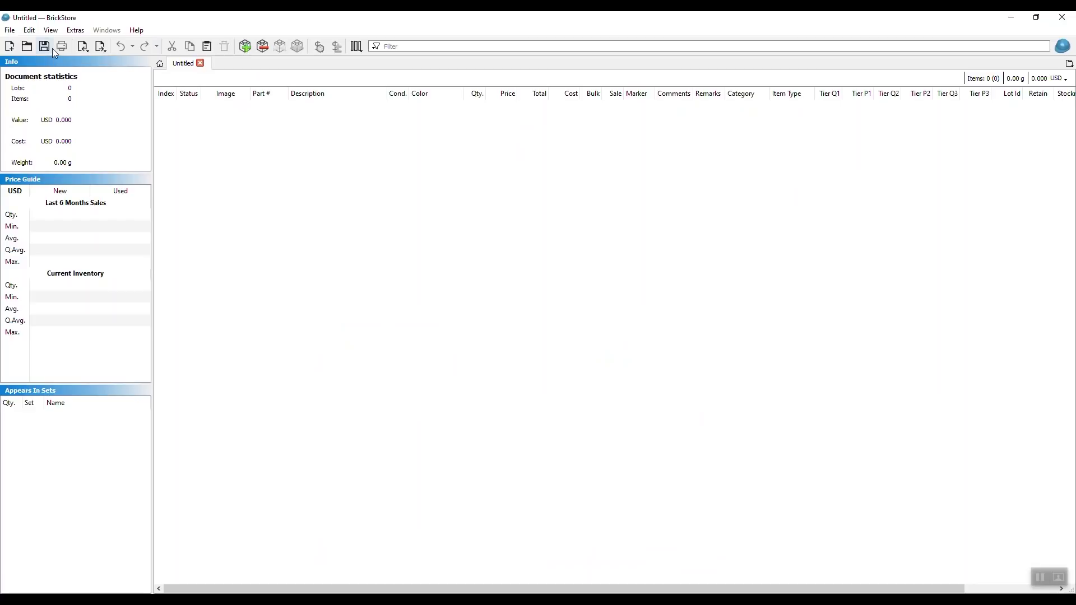
In Add Items, find Set 75266-1 Sith Troopers Battle Pack and set quantity 1
click(9, 46)
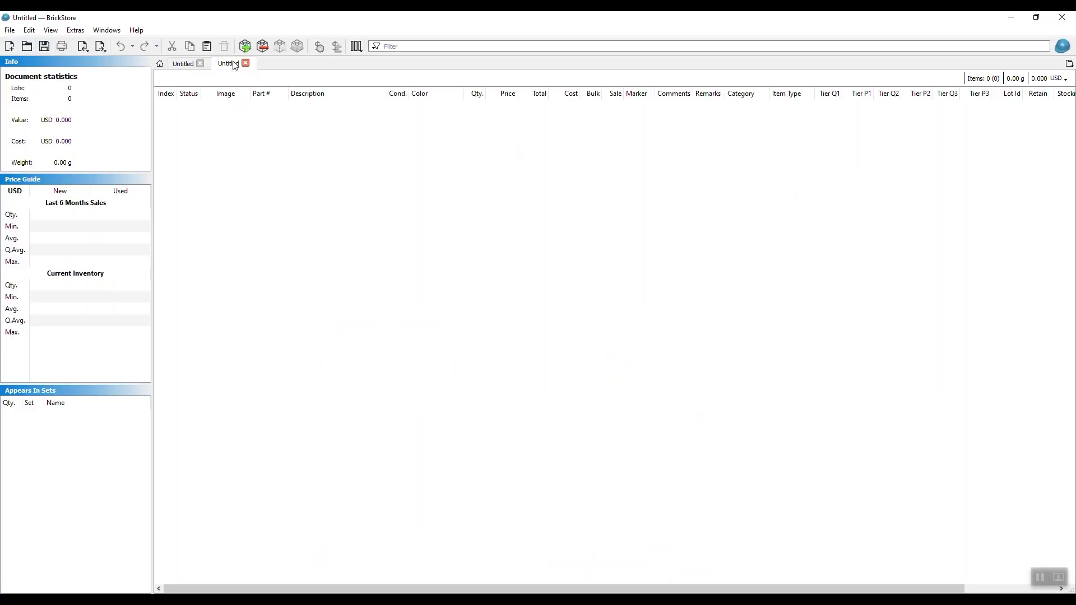
click(201, 64)
click(250, 48)
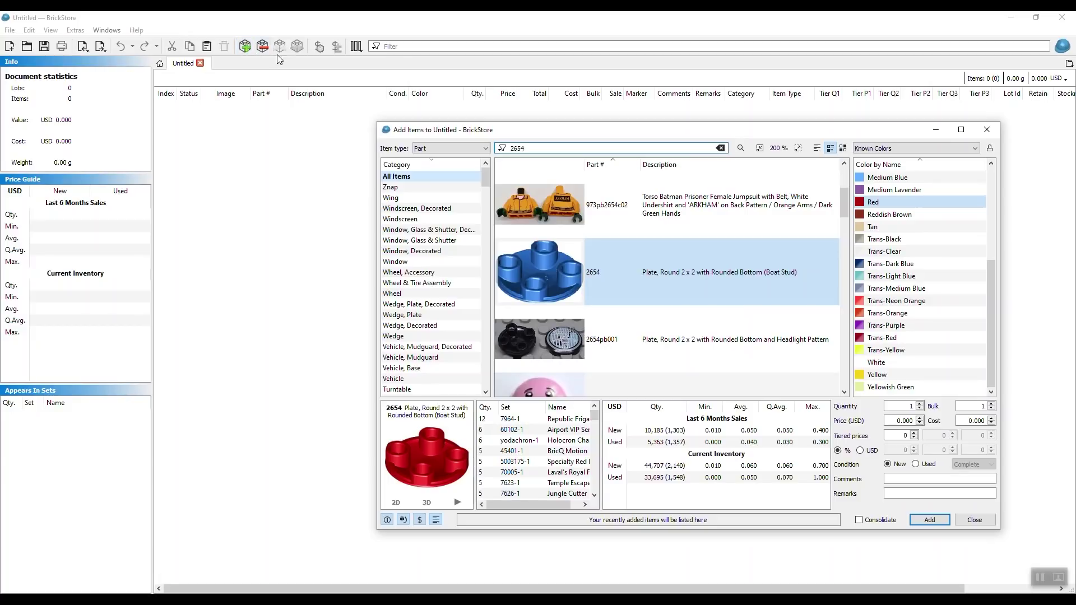
click(443, 152)
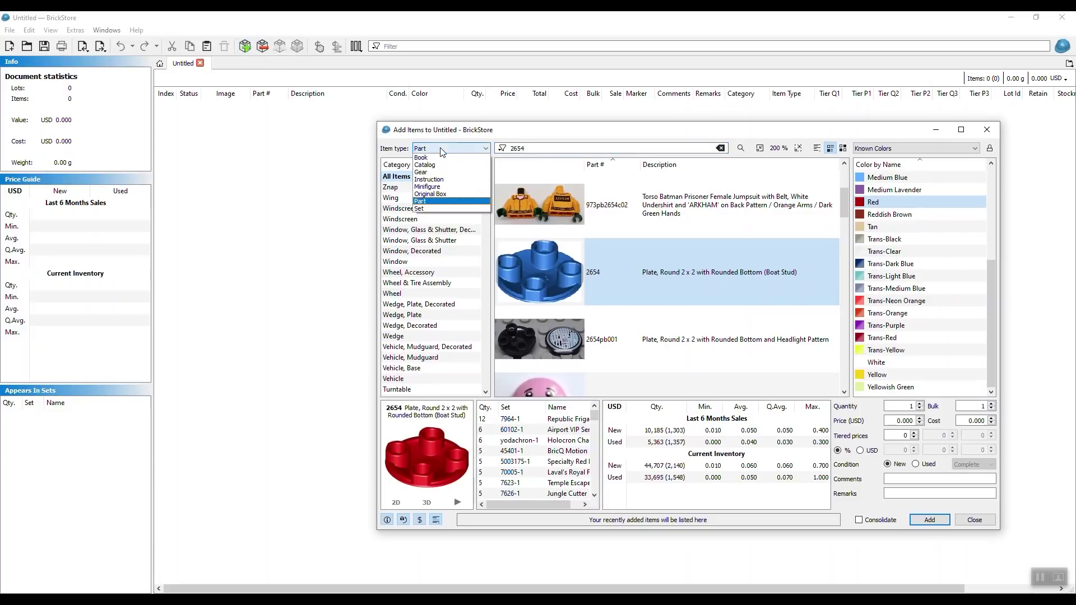
click(455, 207)
click(536, 149)
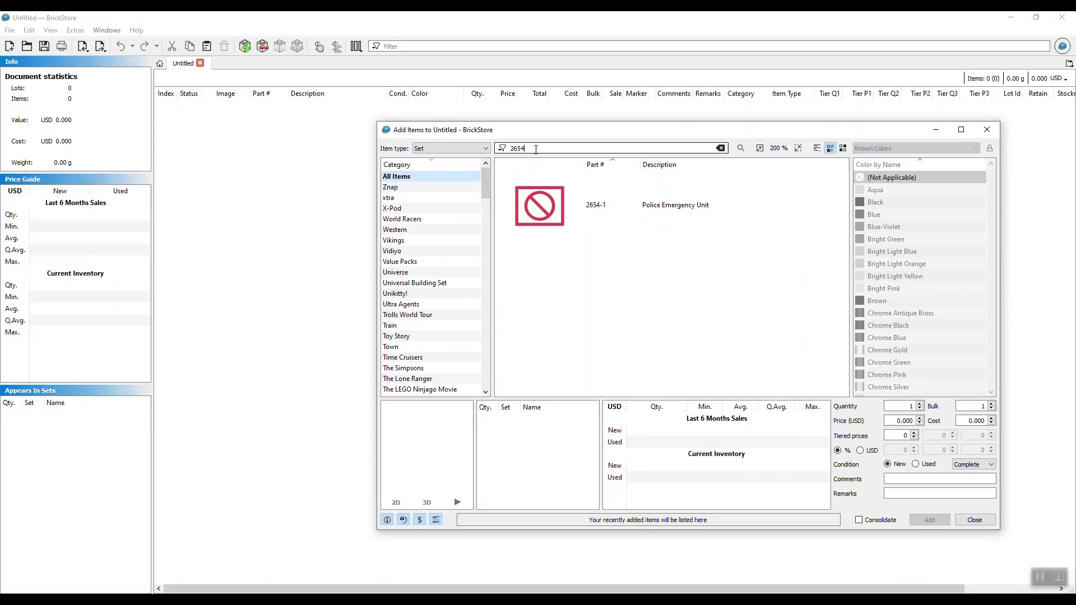
text(75266)
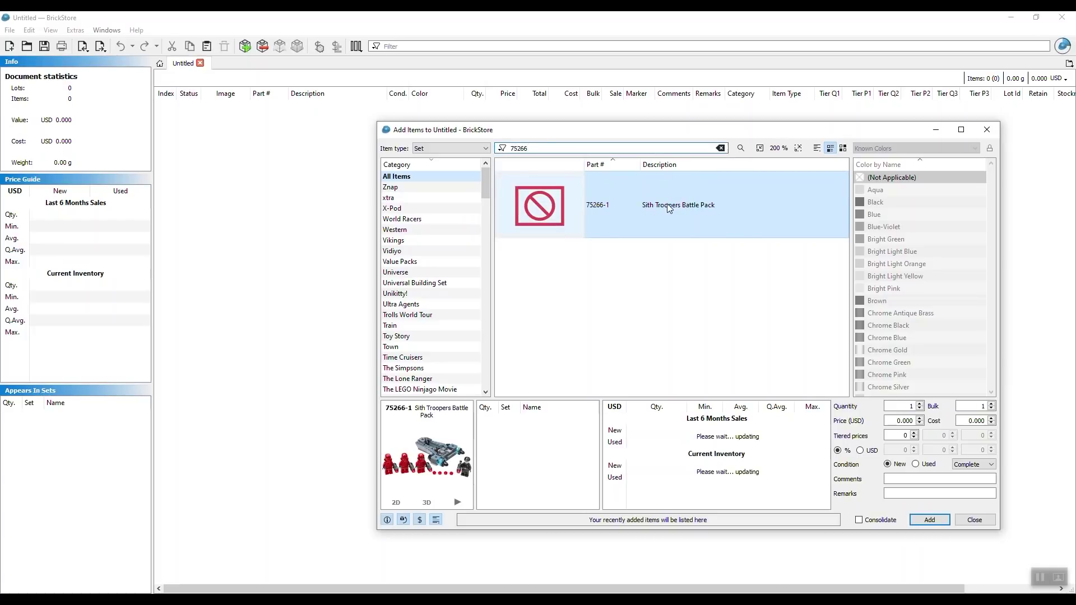
click(678, 187)
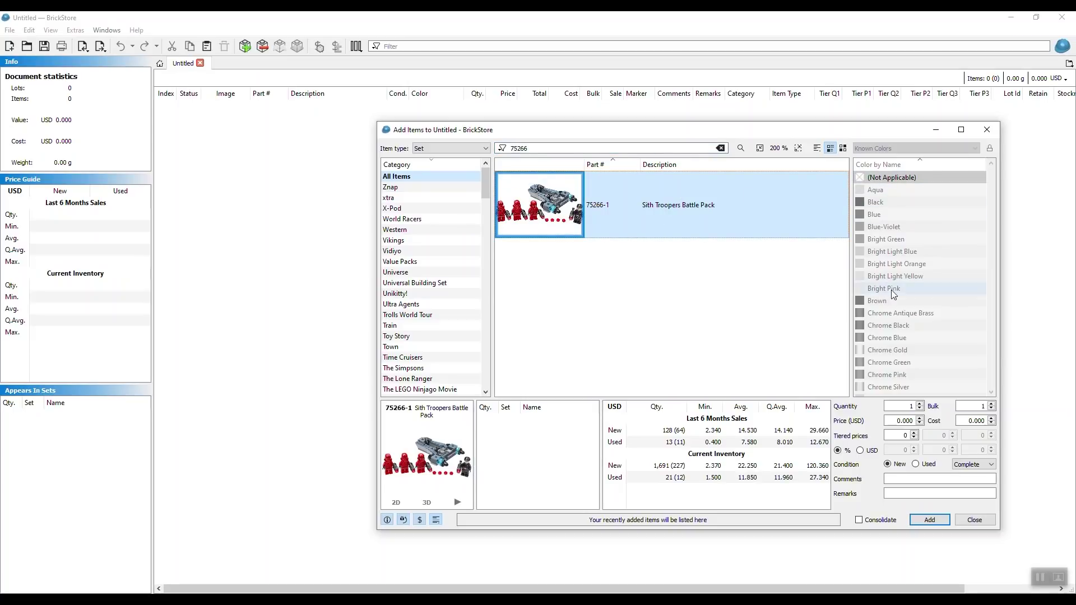
click(921, 404)
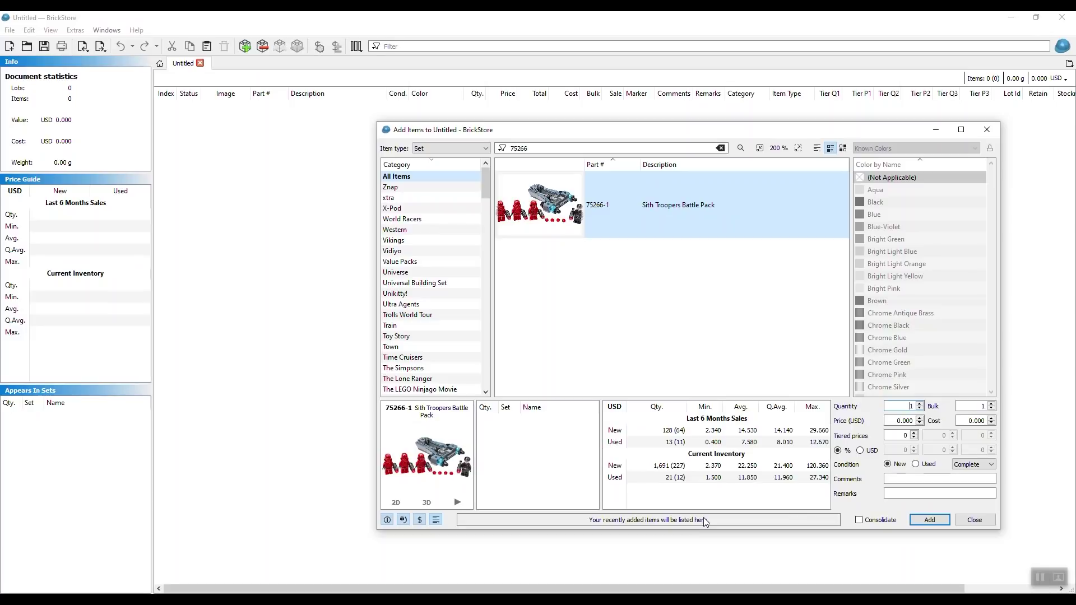
Add set 75266-1 to the Untitled document and part it out into individual lots
click(930, 521)
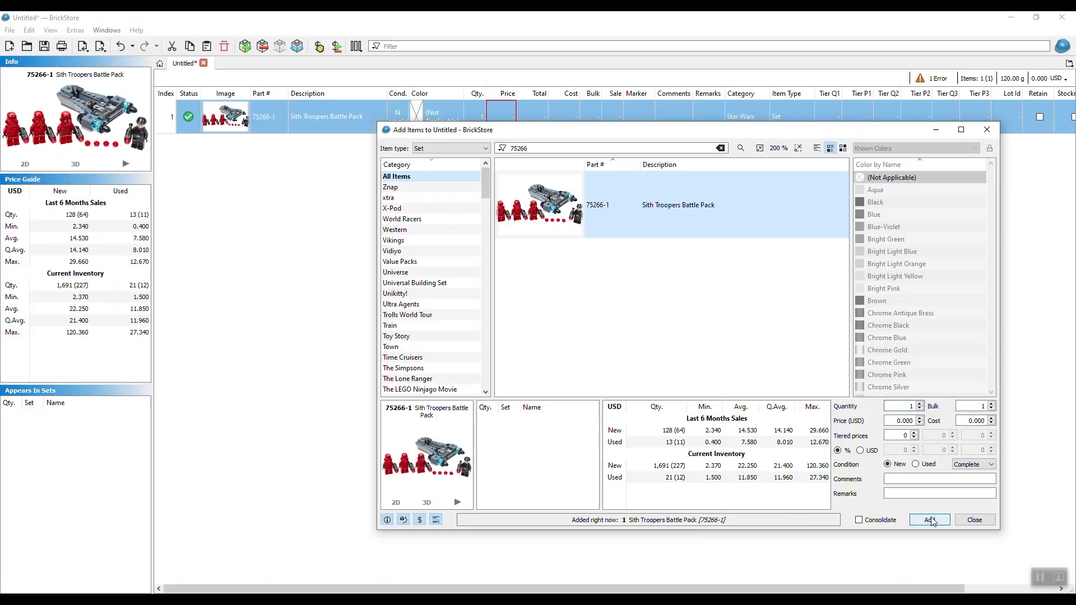
click(975, 520)
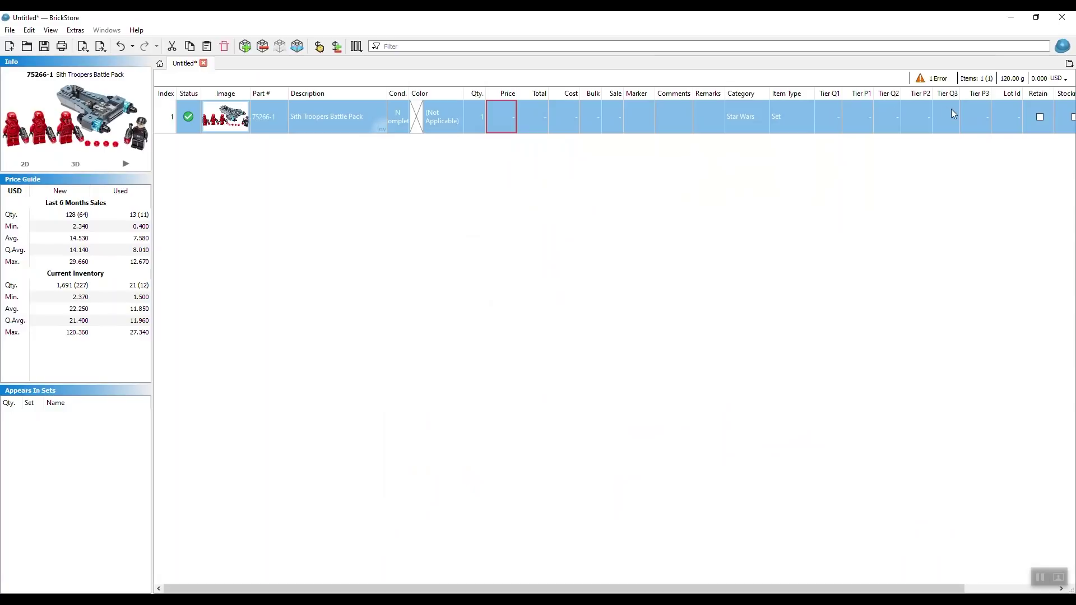
right_click(325, 116)
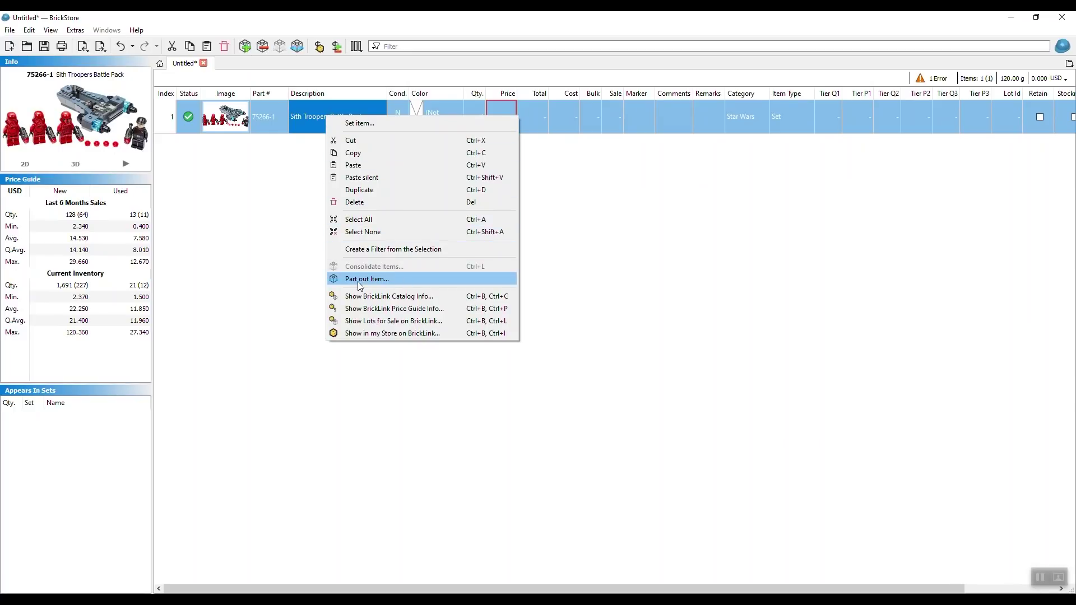
click(412, 283)
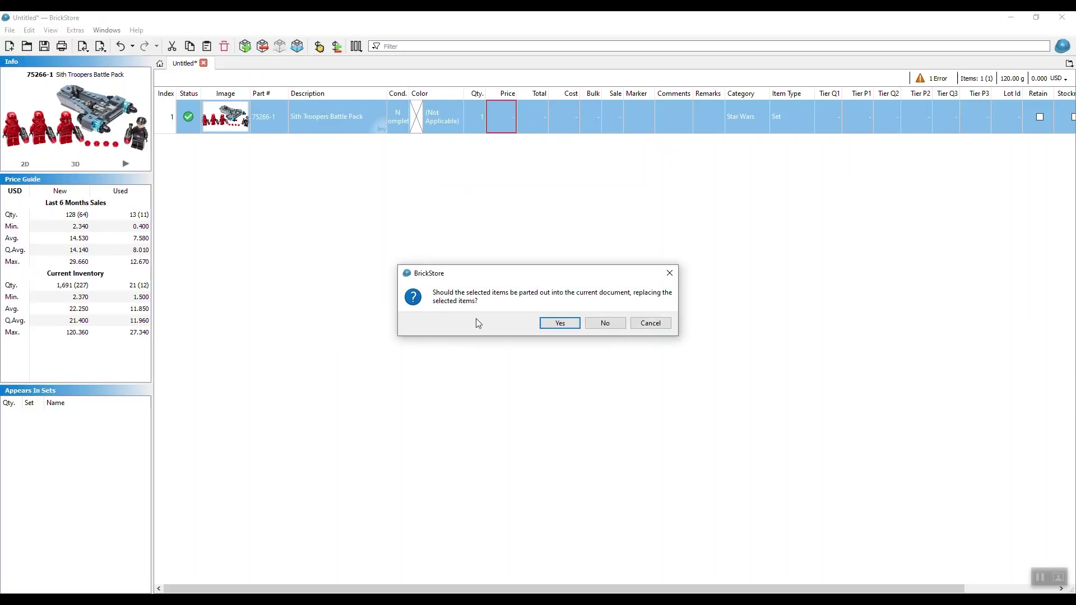
click(556, 325)
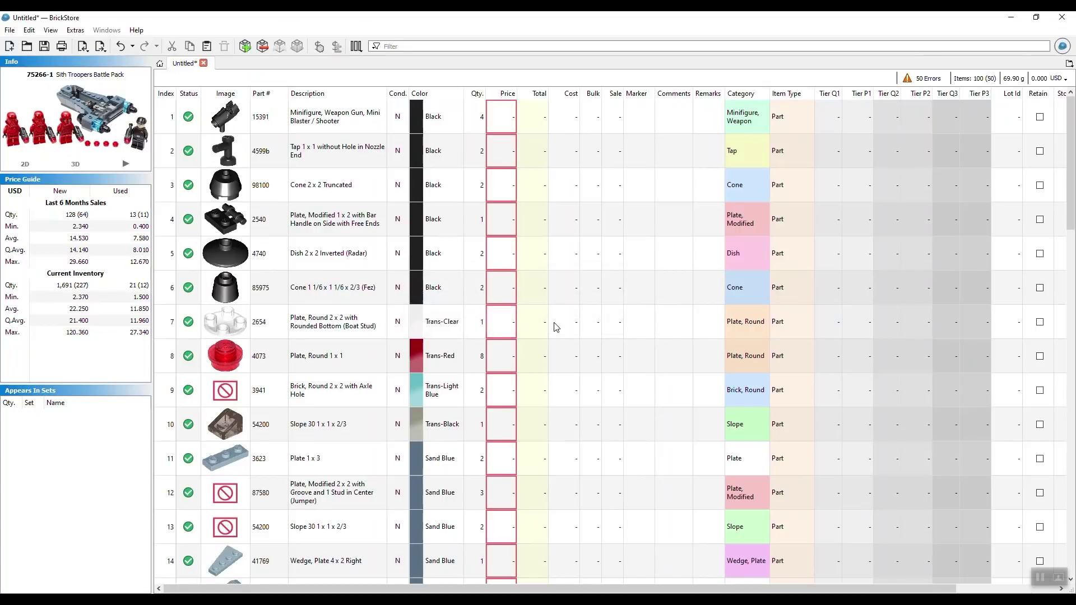
scroll(375, 166, down, 5)
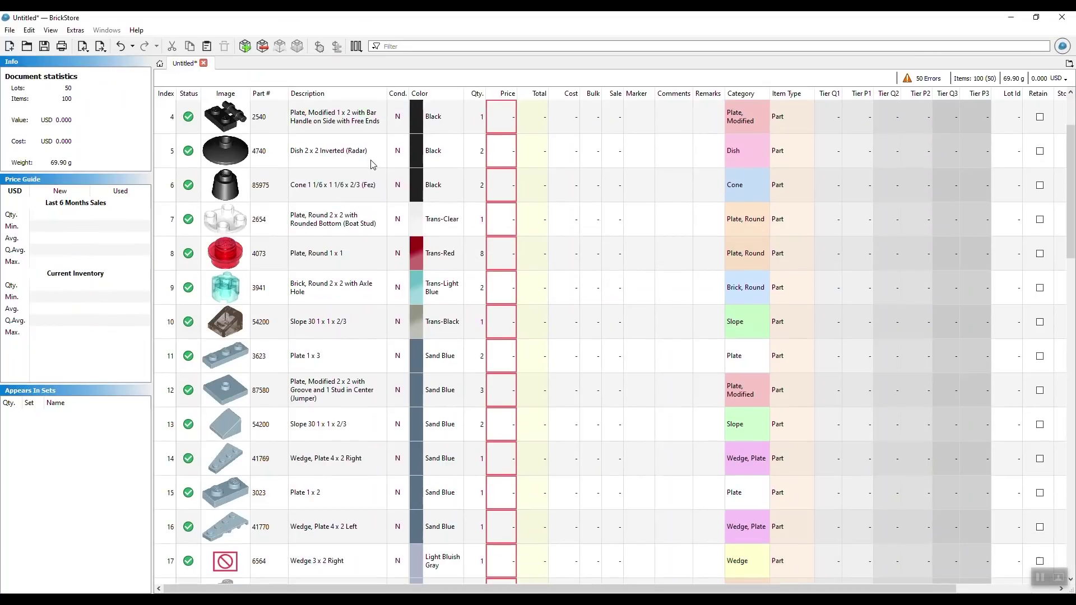
scroll(370, 185, down, 7)
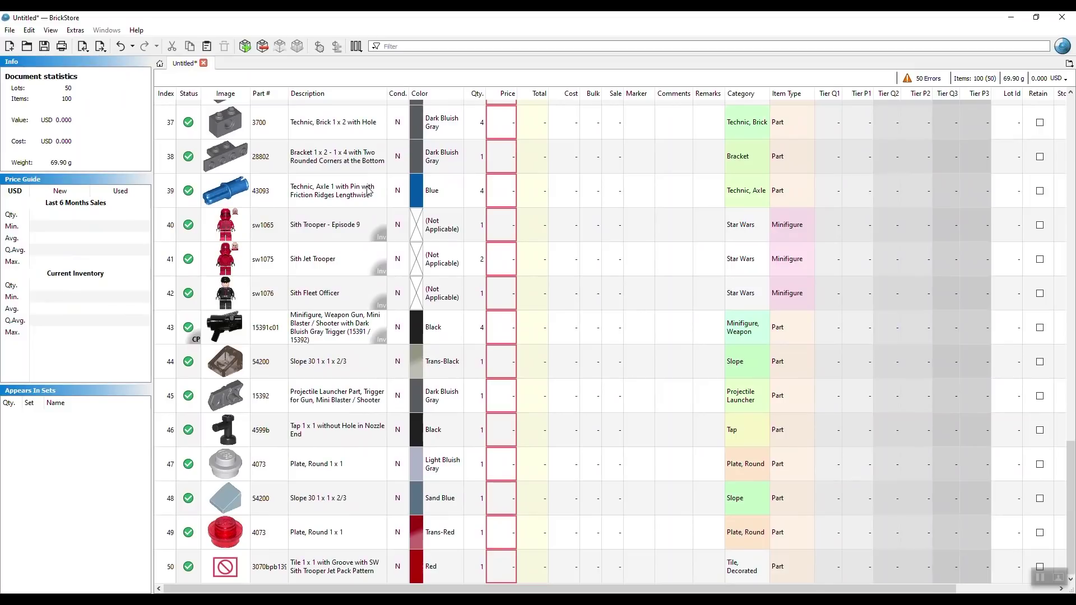
scroll(368, 201, up, 9)
scroll(367, 217, up, 3)
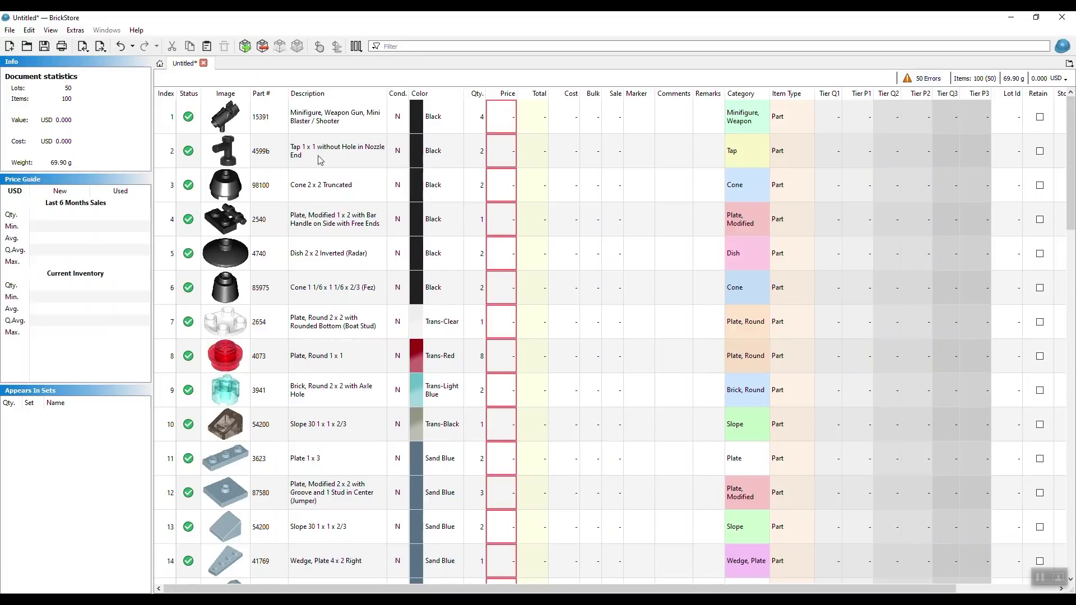
scroll(314, 163, down, 6)
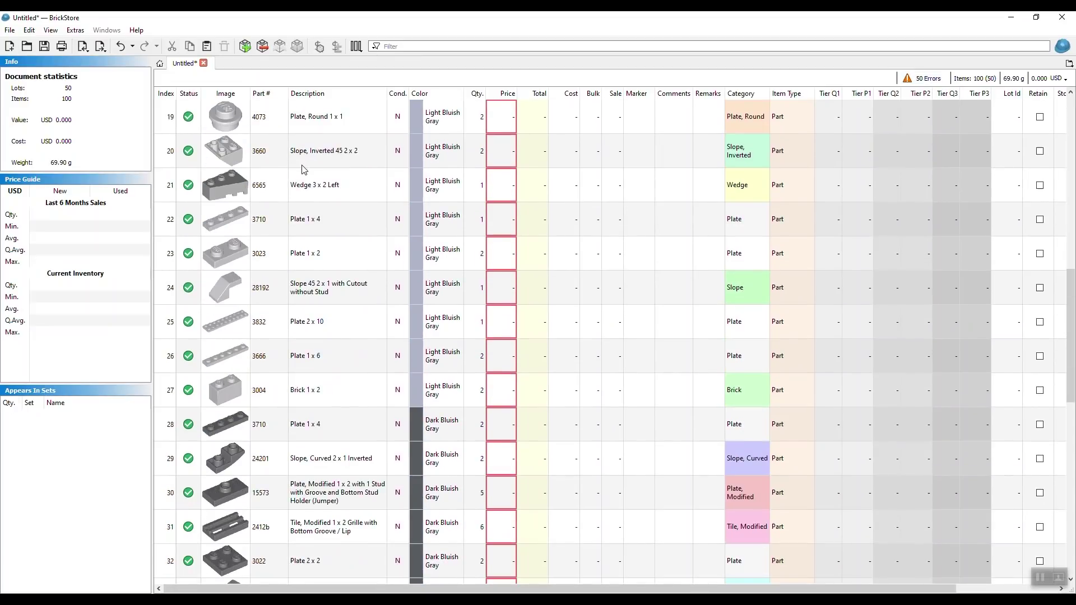
scroll(303, 169, down, 5)
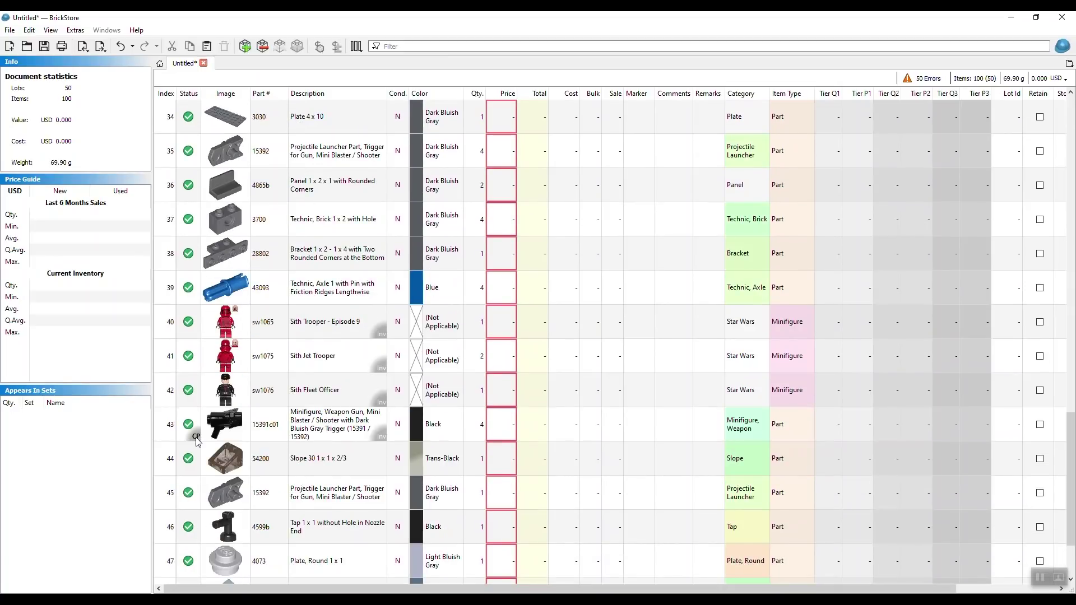
mouse_move(198, 443)
scroll(303, 373, up, 5)
scroll(303, 373, up, 6)
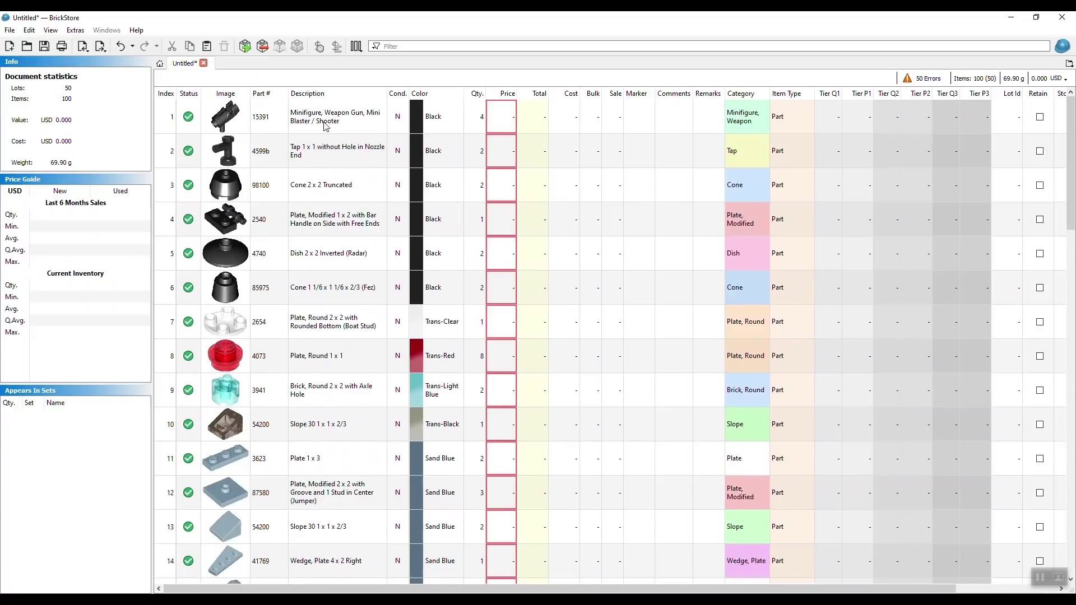
scroll(322, 197, down, 11)
scroll(322, 197, down, 1)
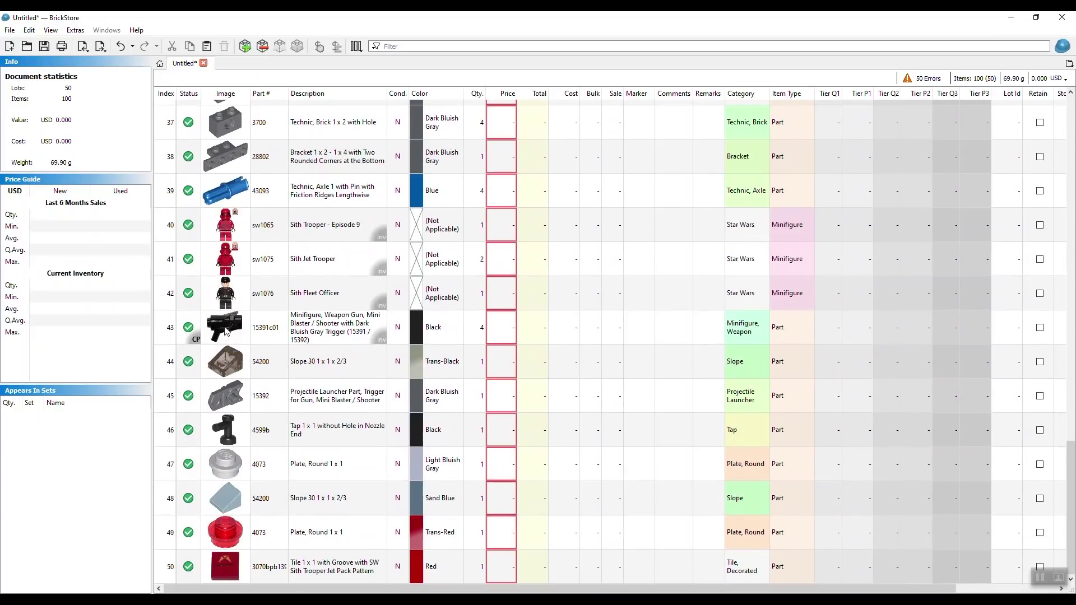
Delete the 15391c01 Mini Blaster/Shooter lot, leaving 49 lots totalling 96 items
click(318, 331)
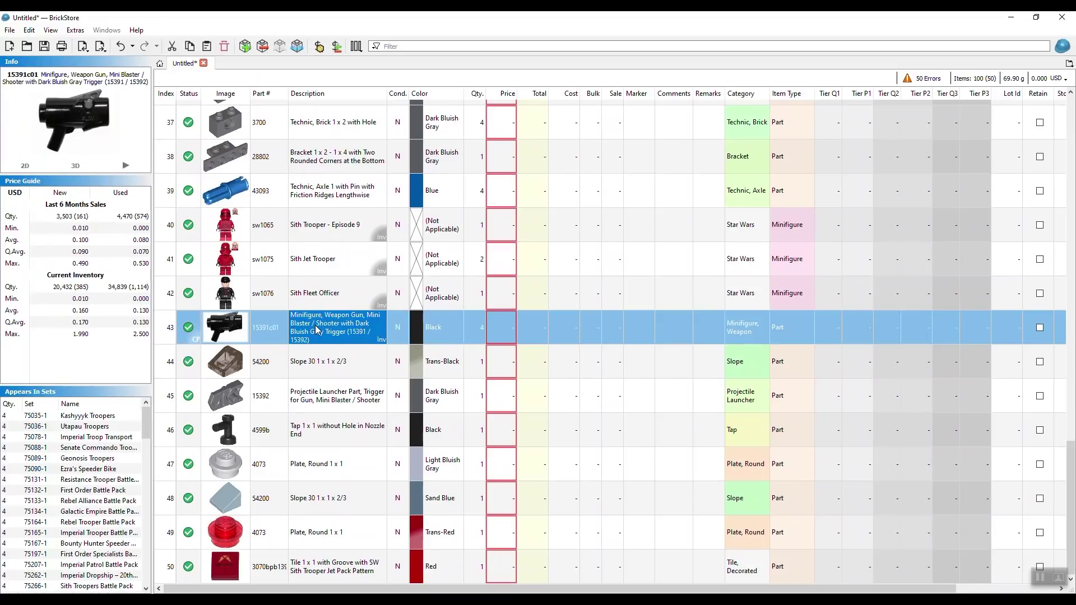
right_click(317, 330)
click(355, 420)
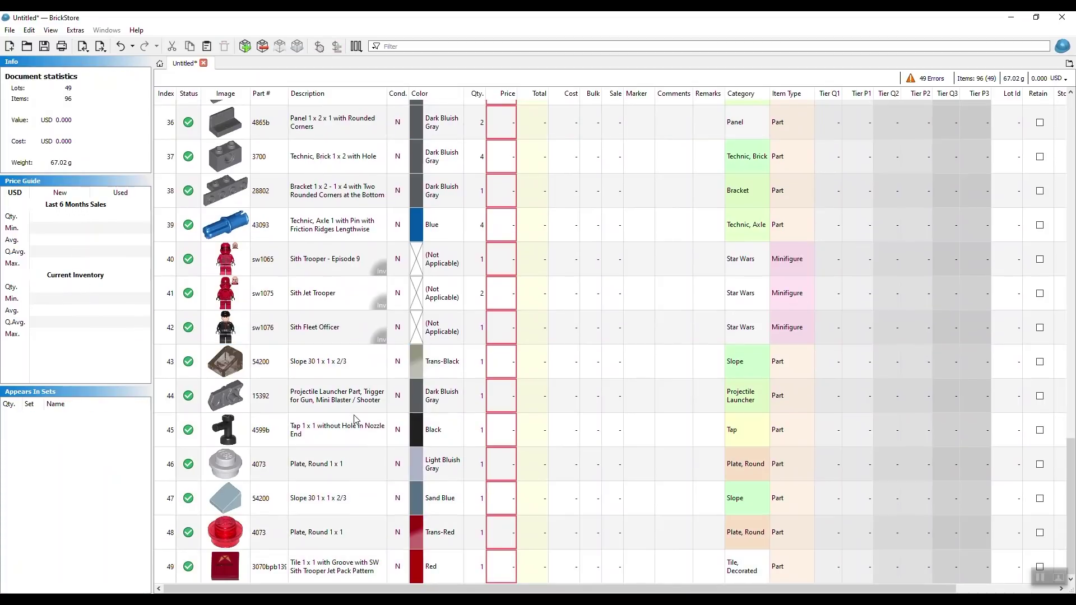
scroll(397, 297, up, 12)
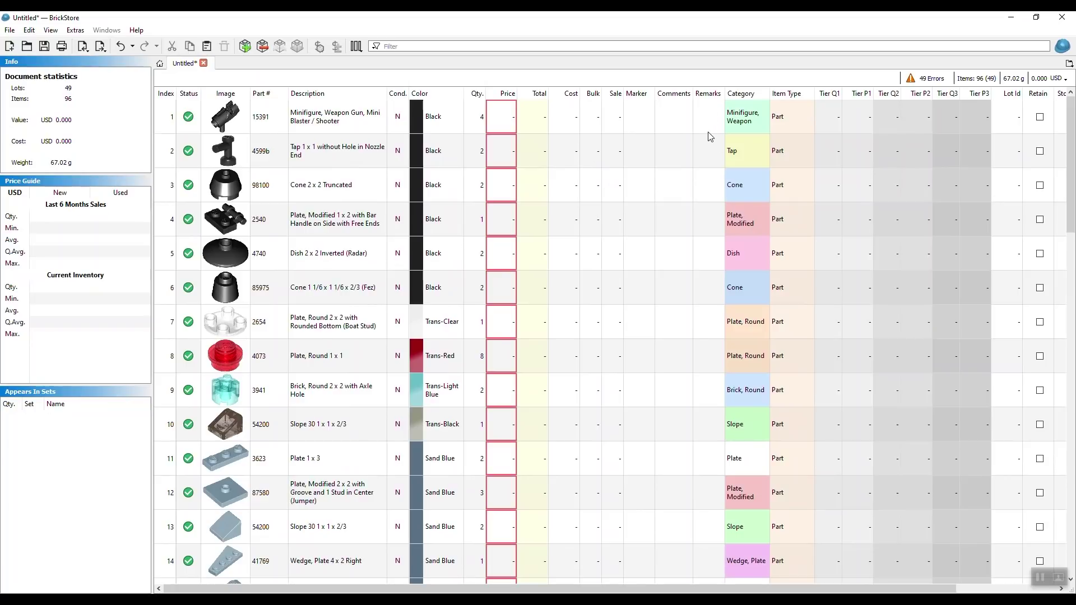
Import the BrickLink Store Inventory as Store 5/18/2021, then return to the Untitled document
click(15, 32)
mouse_move(35, 116)
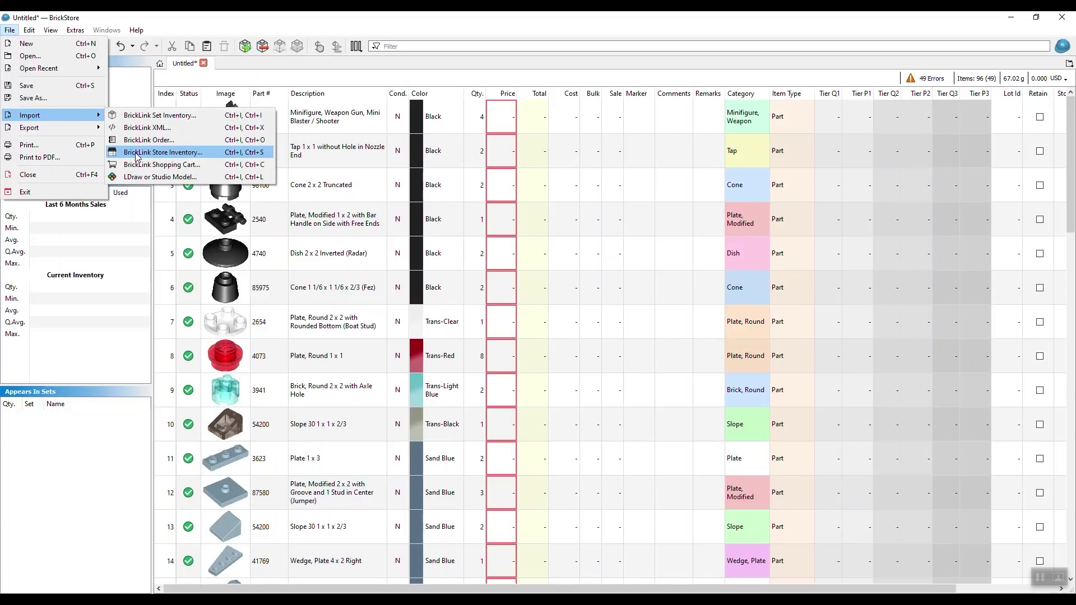
click(179, 152)
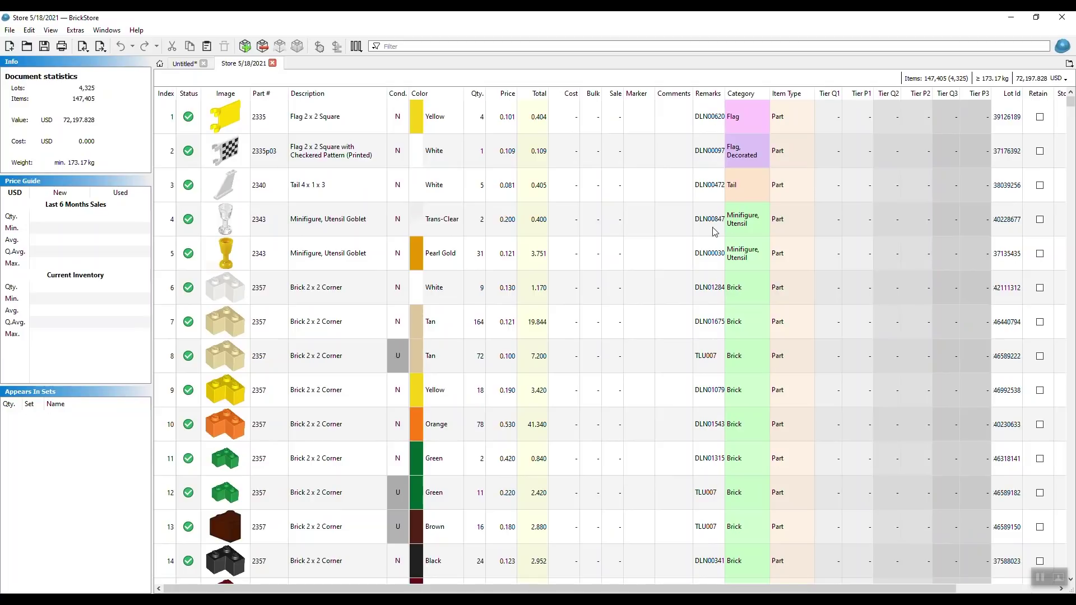
click(187, 64)
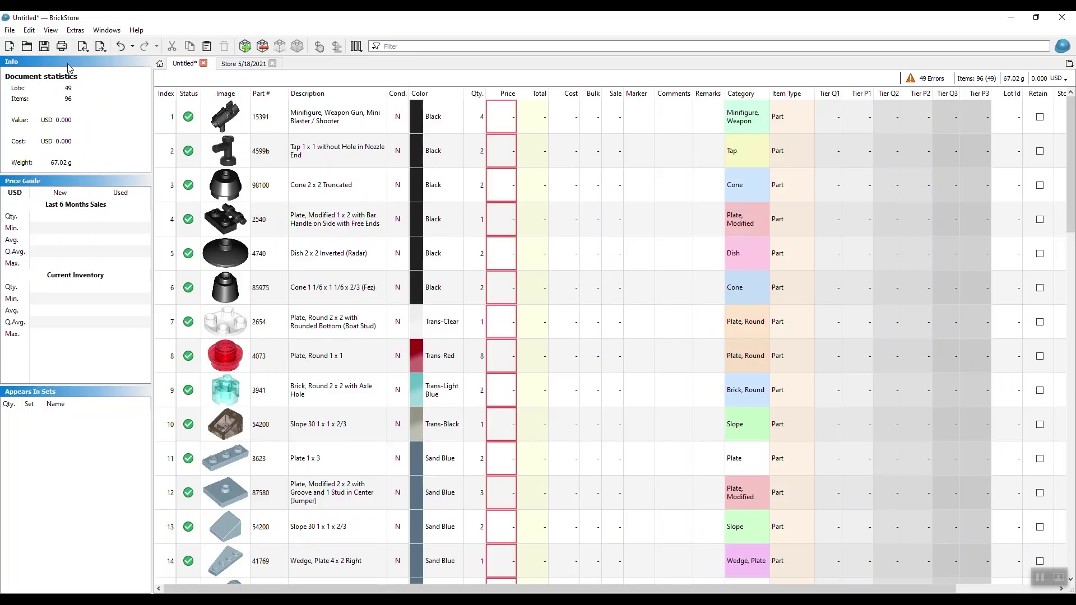
Merge Price and Remarks from the Store 5/18/2021 inventory into the parted-out lots
click(29, 31)
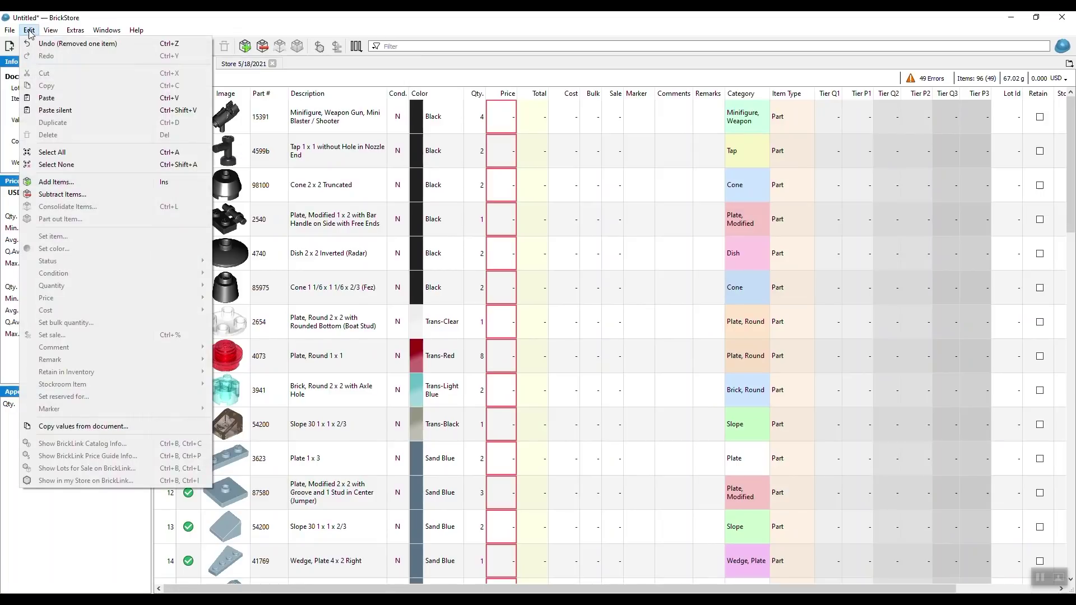
click(126, 427)
click(440, 240)
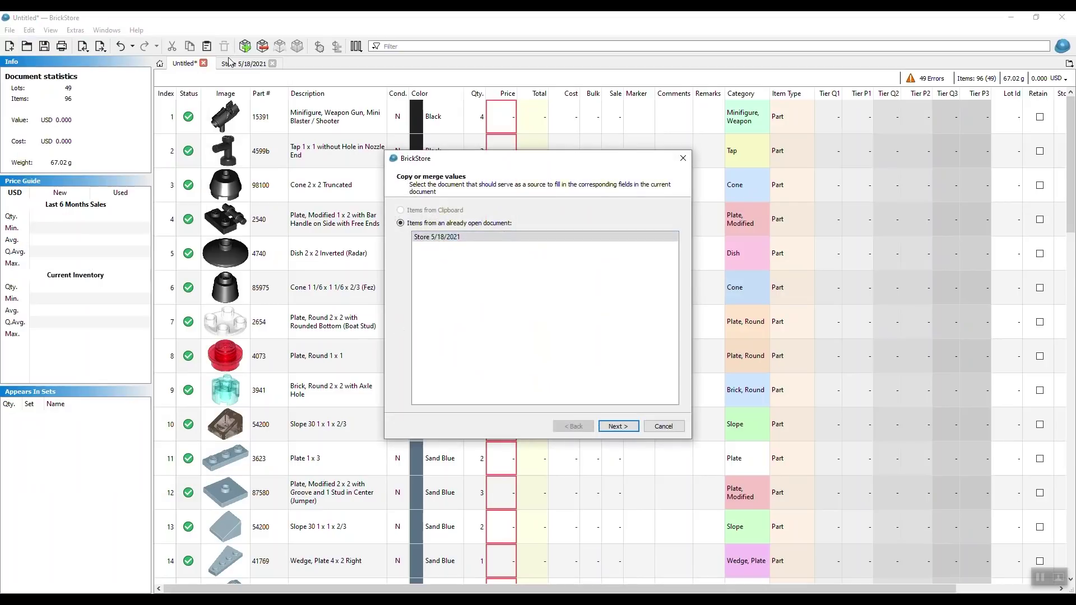
click(618, 426)
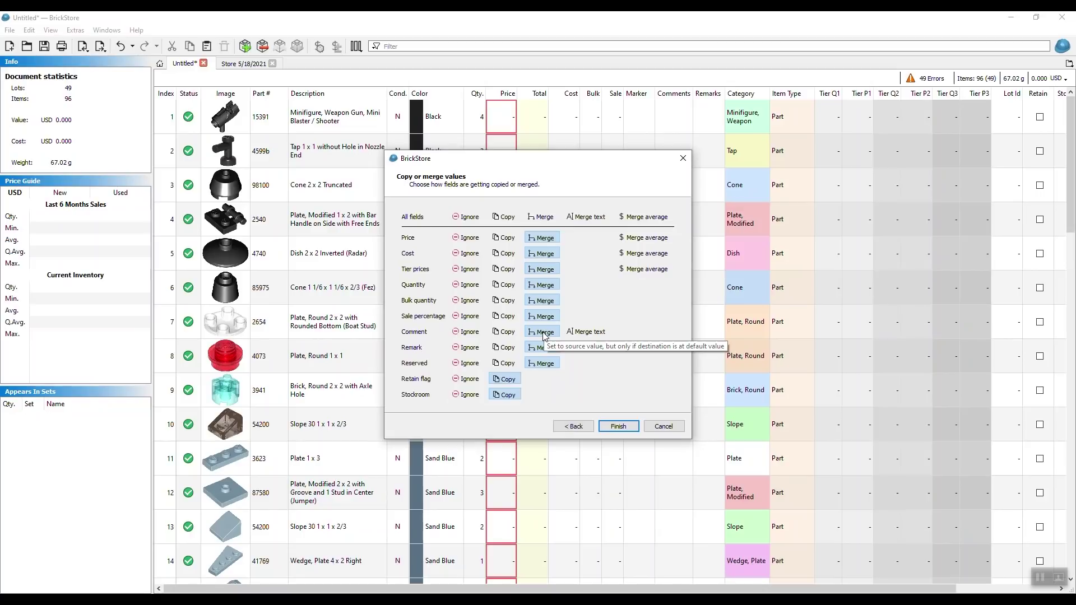
click(619, 427)
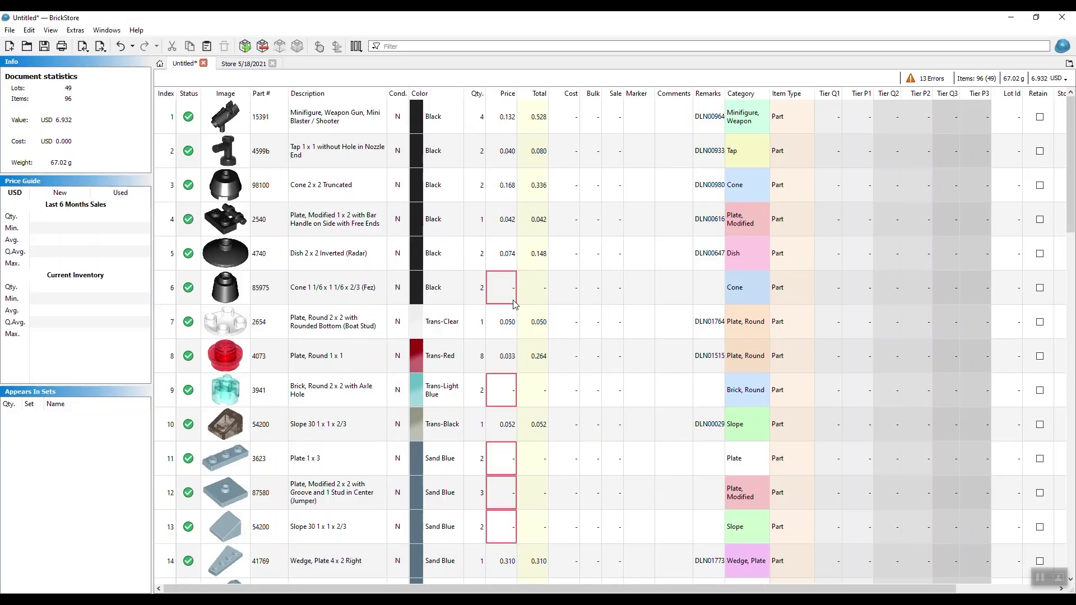
Review the 49 parted-out lots and sort them by the Color column
scroll(515, 278, down, 4)
scroll(516, 276, down, 7)
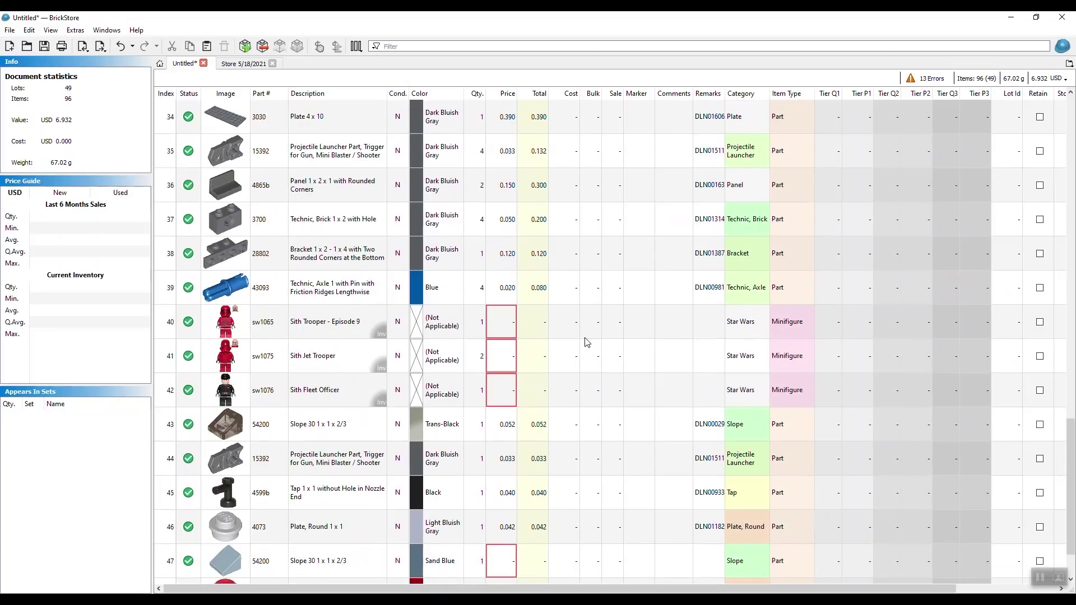
scroll(708, 340, down, 1)
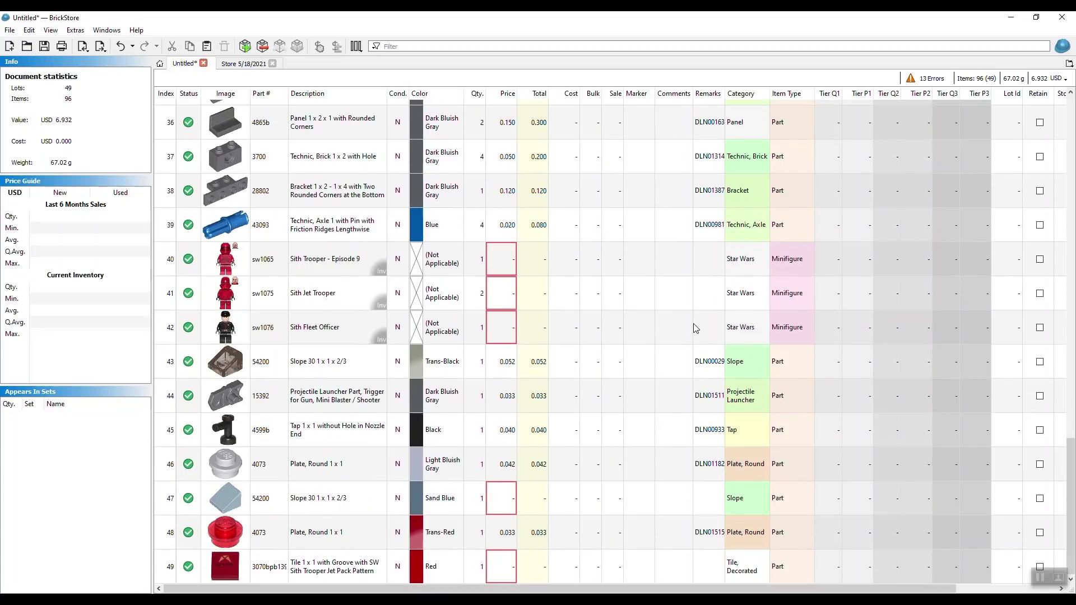
scroll(688, 319, up, 12)
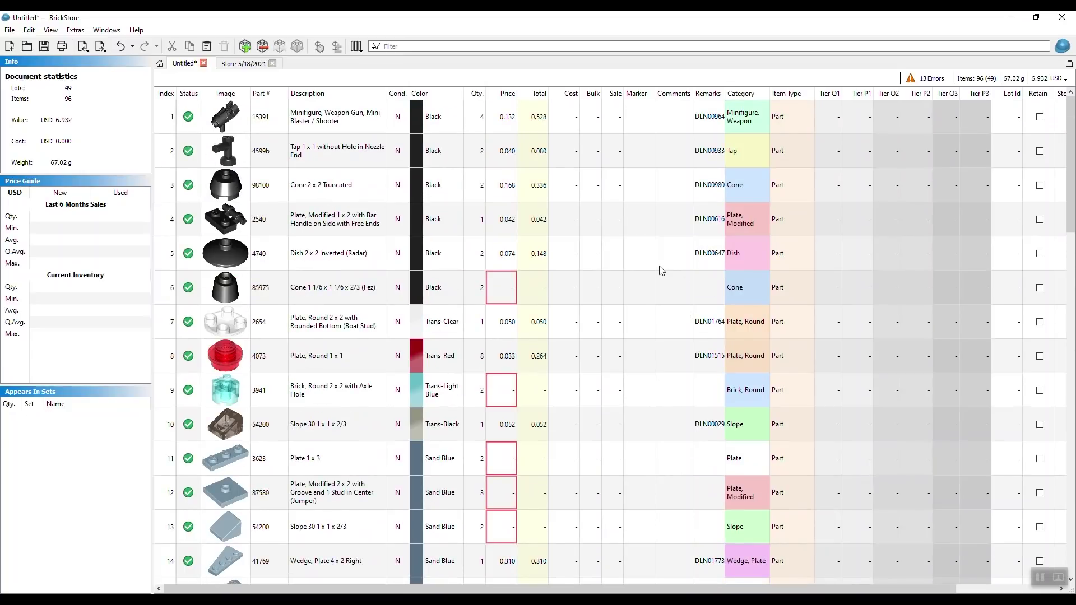
click(435, 98)
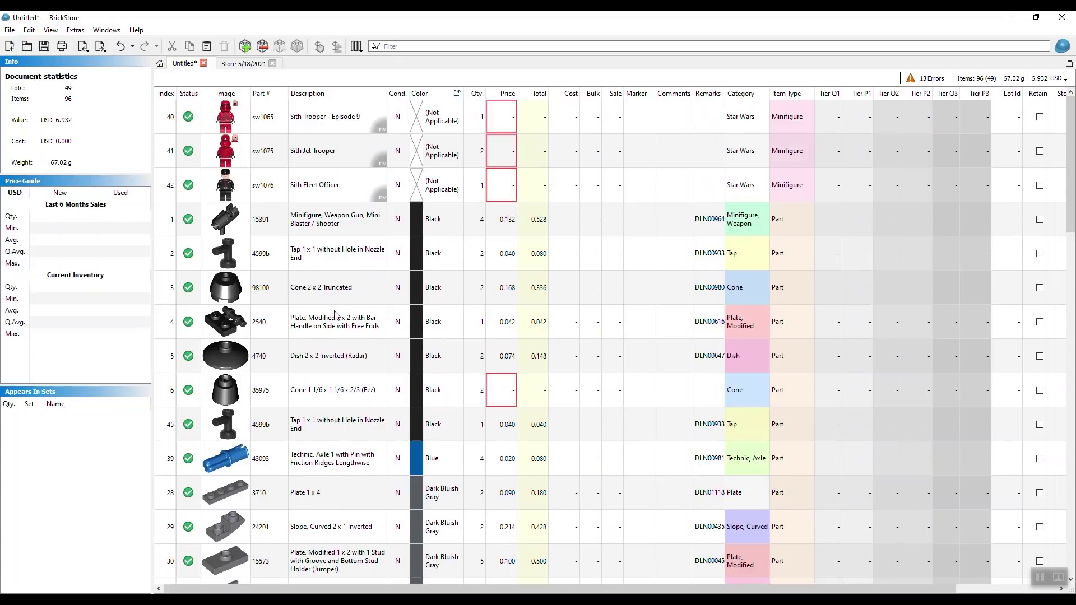
scroll(449, 390, down, 4)
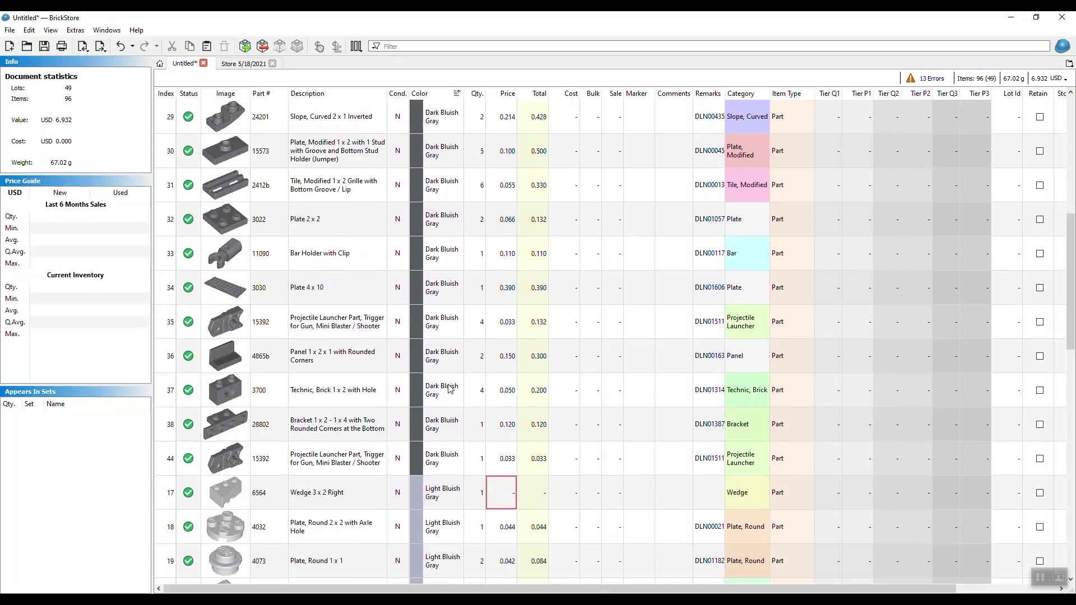
scroll(448, 390, down, 7)
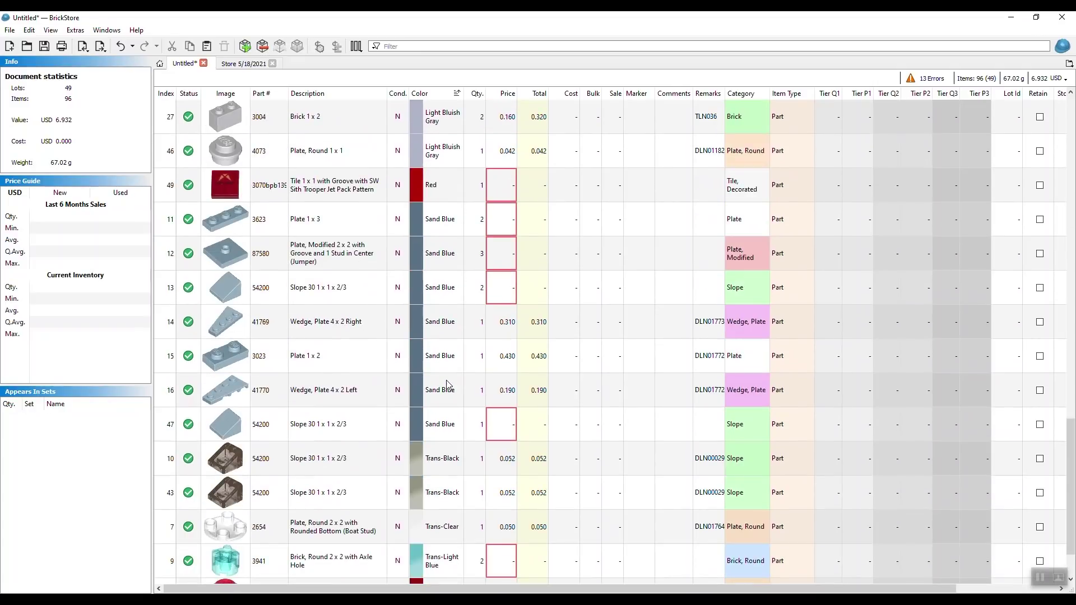
scroll(448, 385, up, 11)
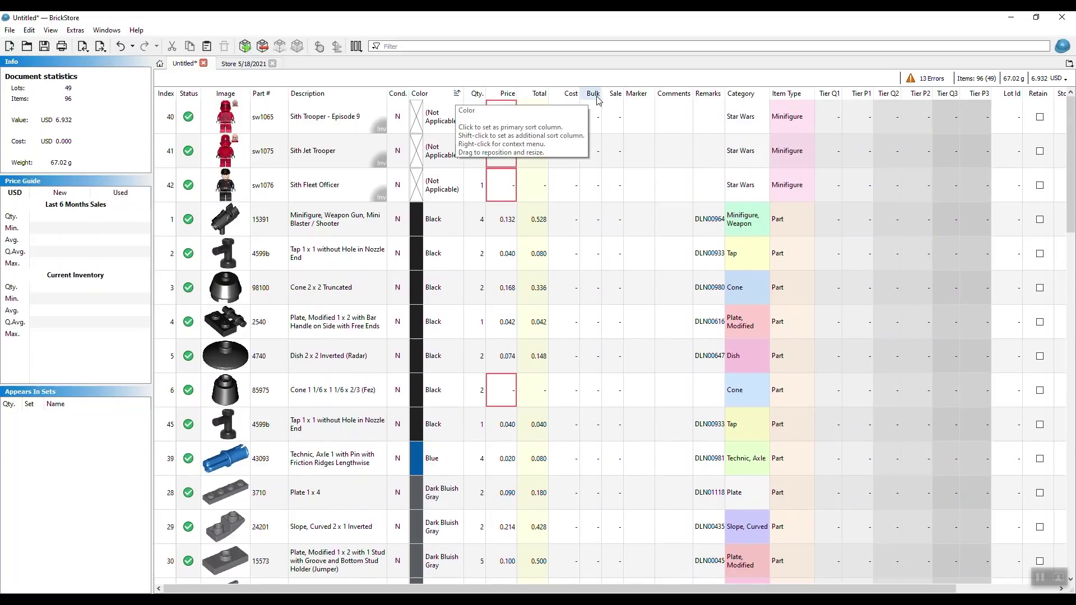
Add Remarks as a secondary sort within each colour, then select all lots
click(706, 96)
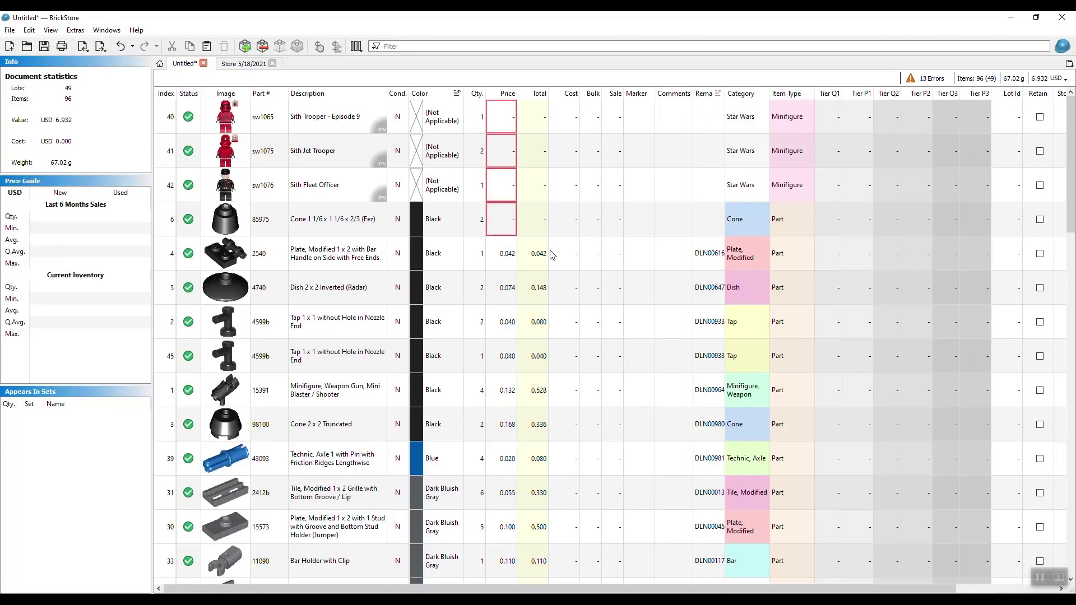
scroll(553, 255, down, 10)
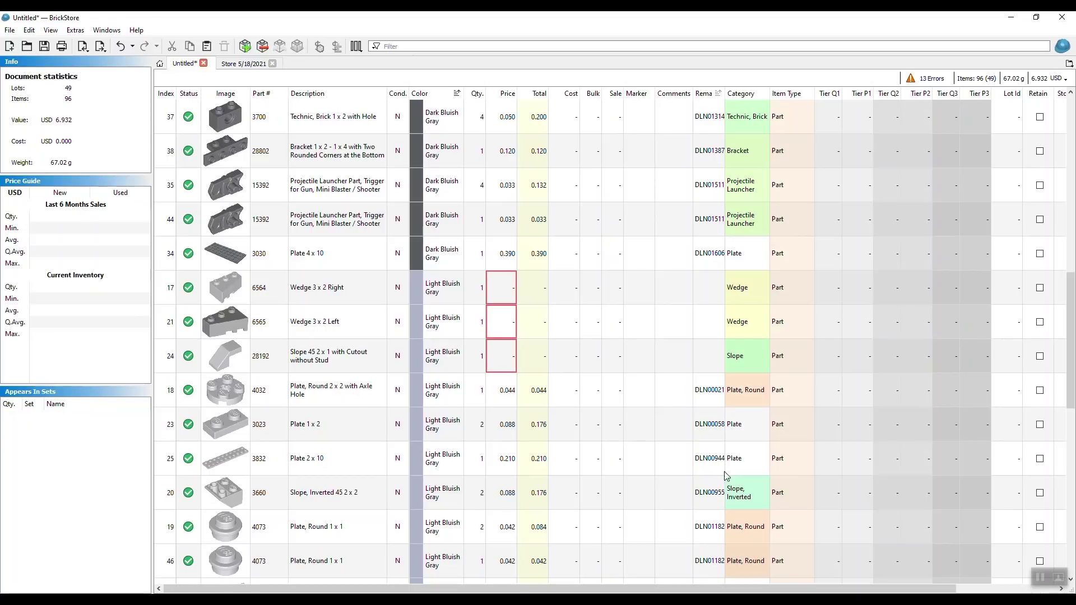
scroll(681, 471, down, 3)
scroll(681, 471, down, 2)
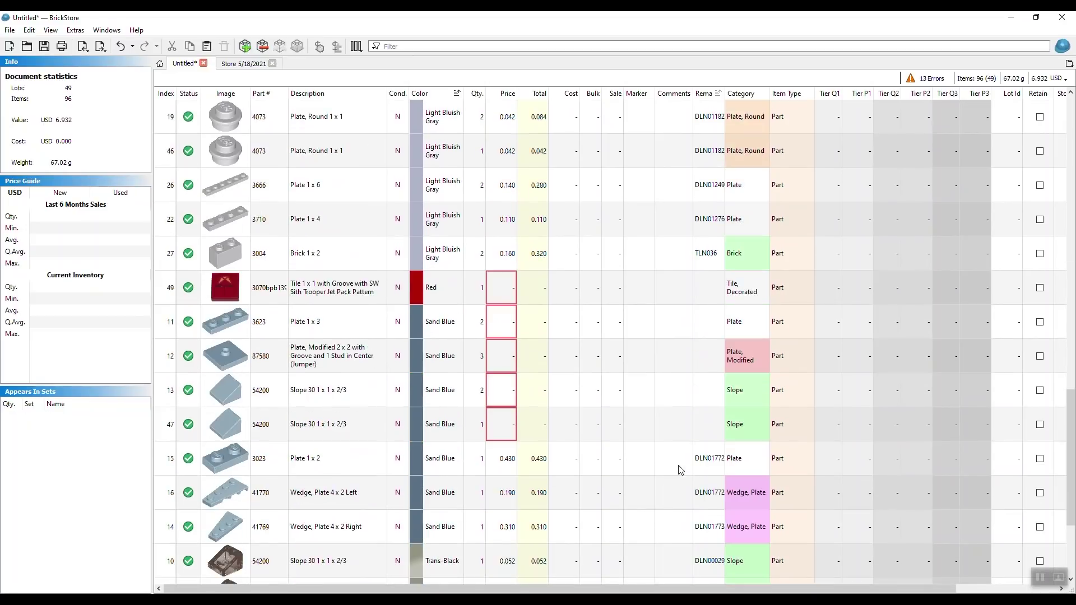
scroll(680, 470, down, 1)
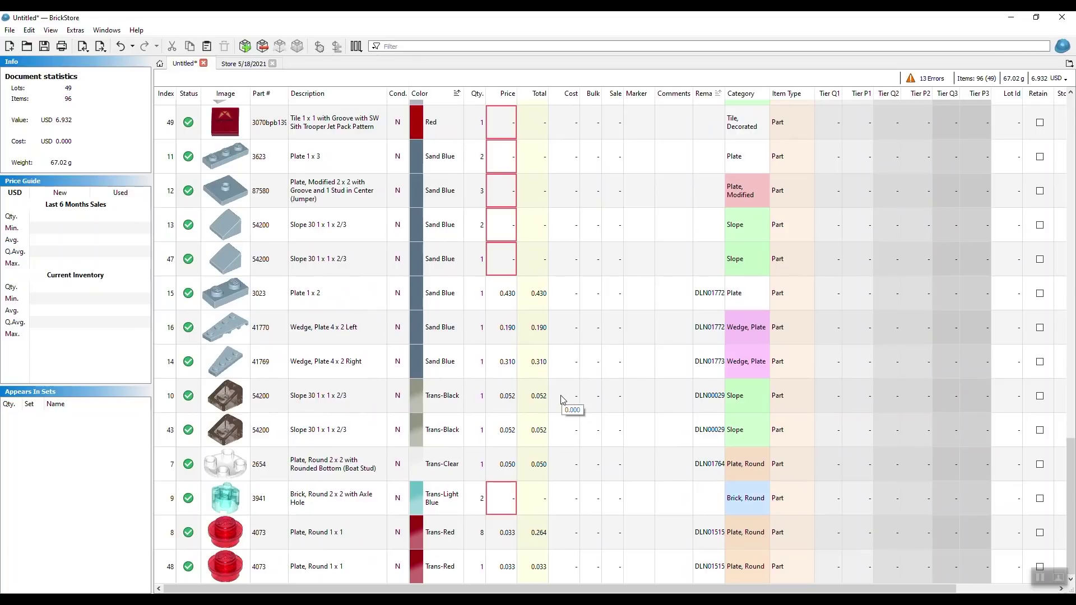
key(ctrl+a)
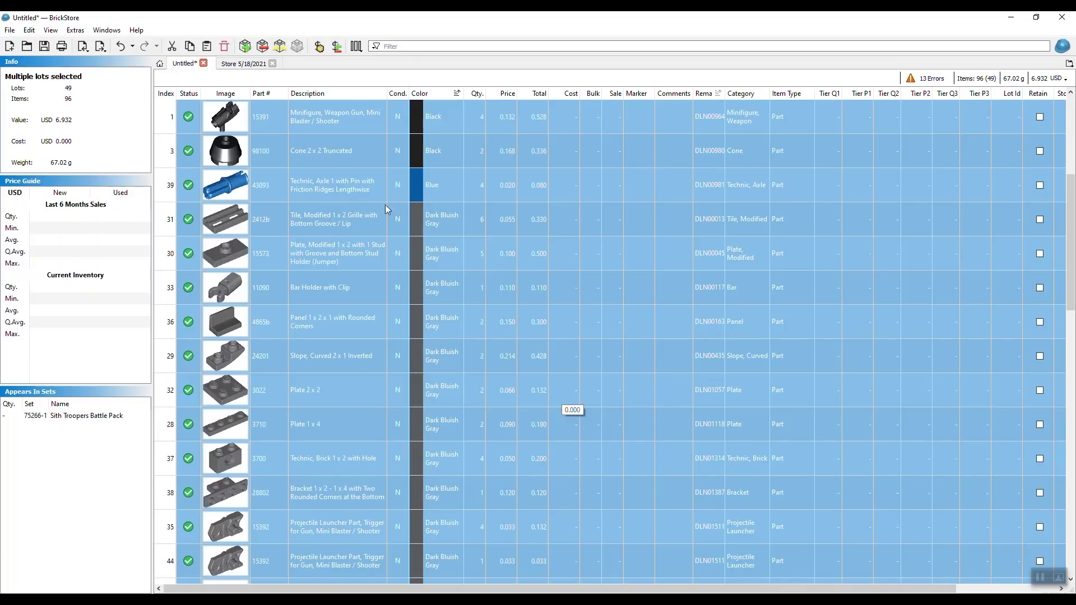
Consolidate six duplicate pairs (Tap 1 x 1, Projectile Launcher, round plates, slopes) into 43 lots, then reselect all
right_click(360, 215)
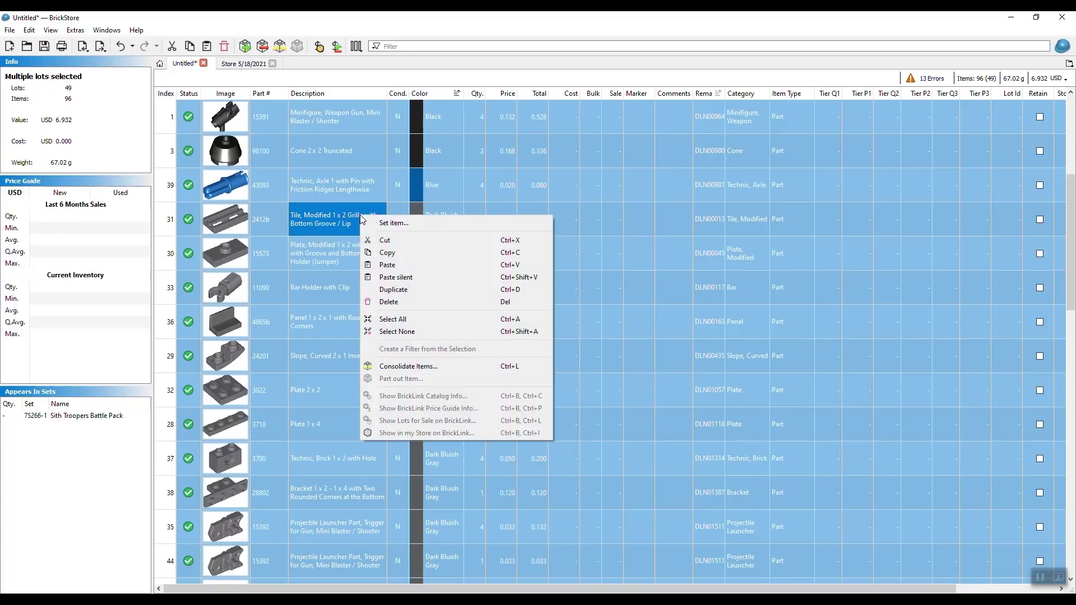
click(464, 368)
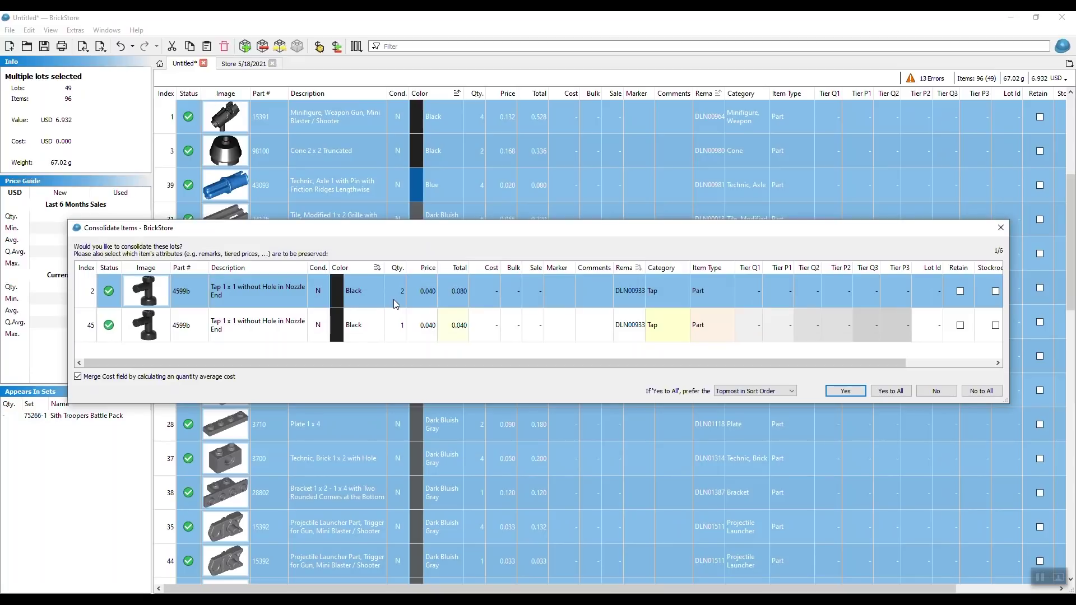
click(846, 392)
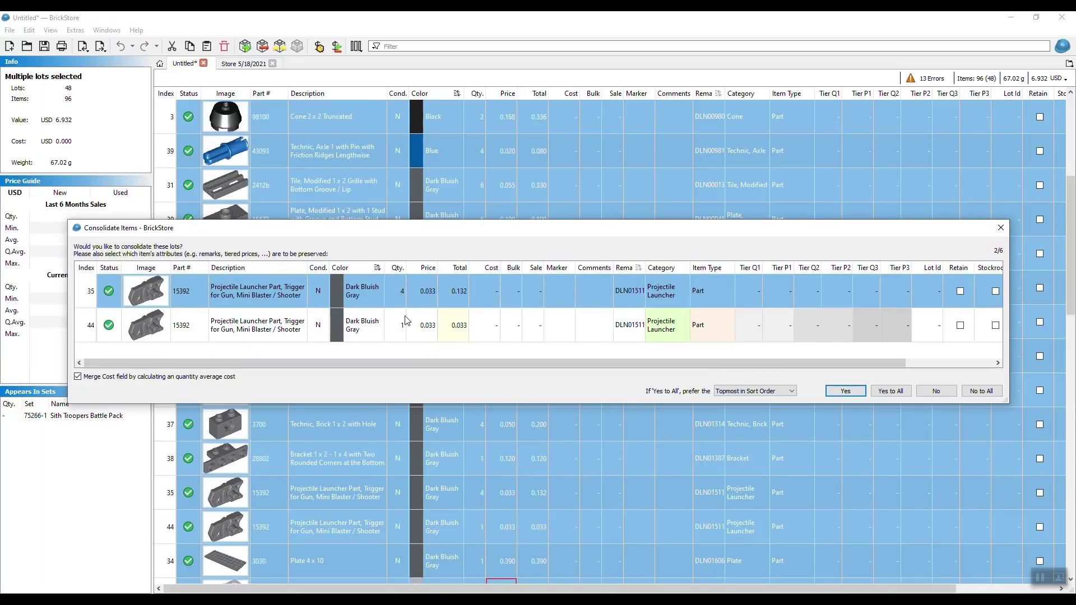
click(846, 392)
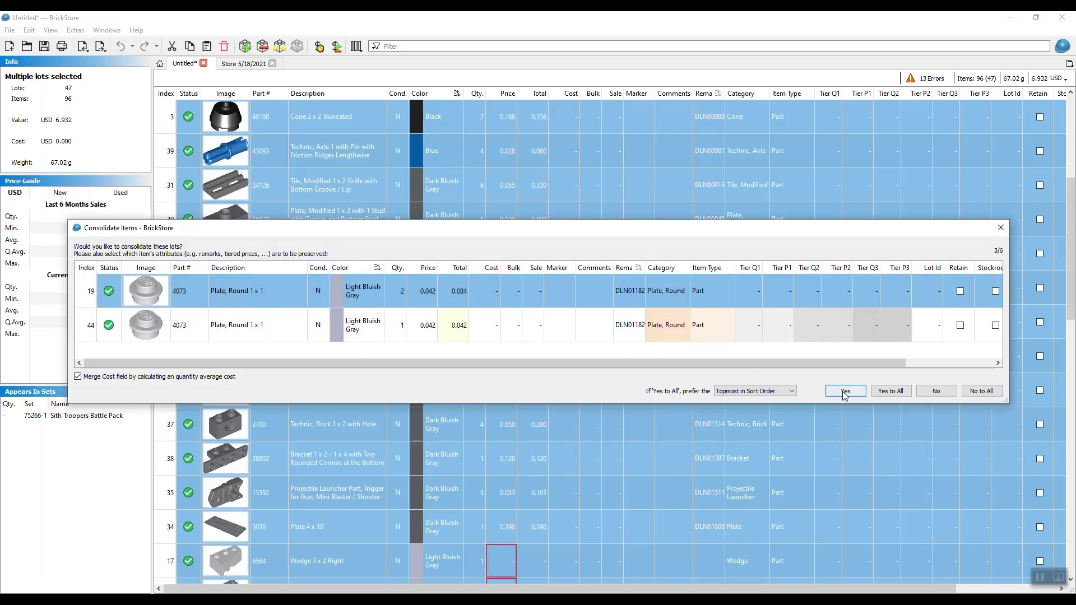
click(846, 391)
click(845, 392)
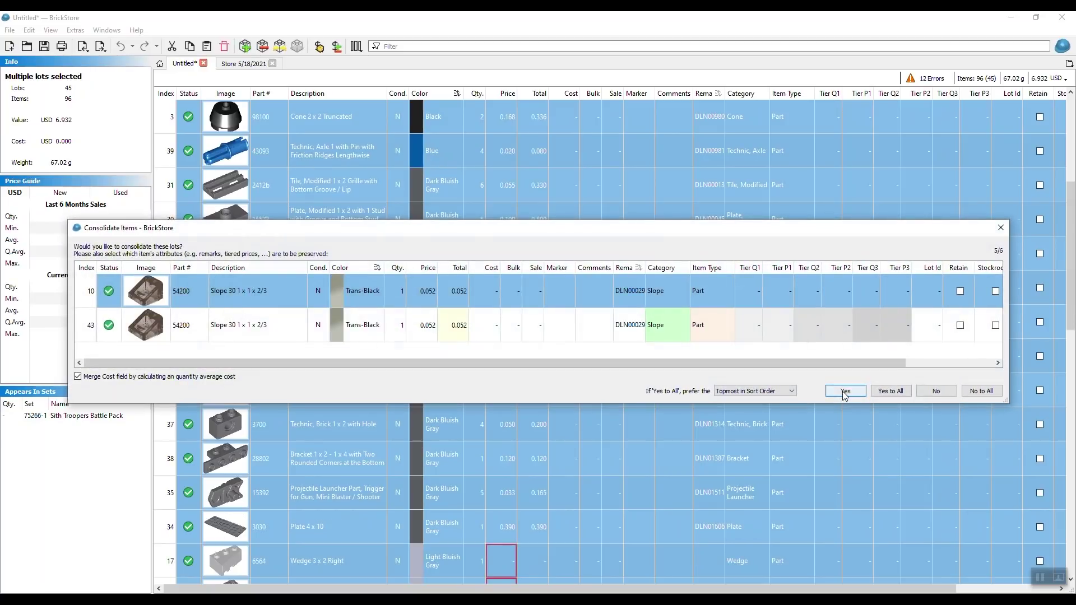
click(846, 391)
click(845, 391)
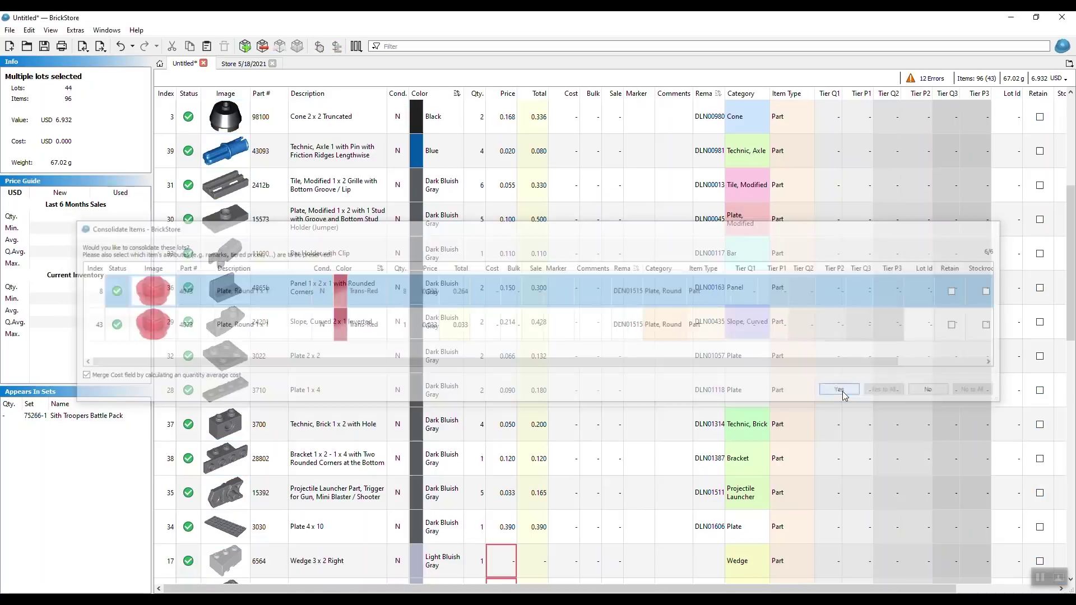
scroll(385, 314, down, 7)
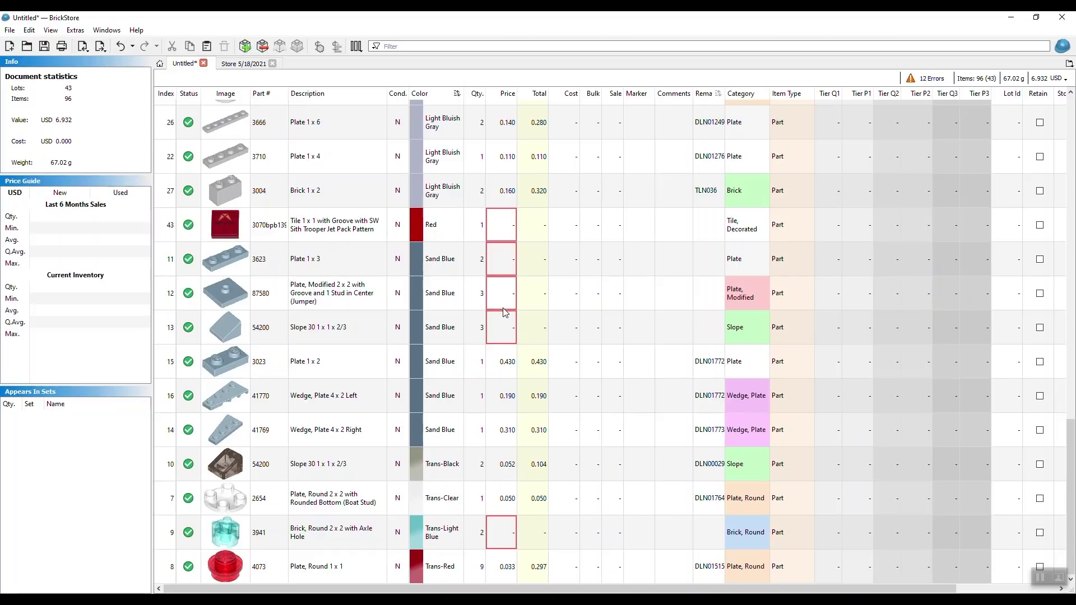
scroll(503, 308, up, 5)
key(ctrl+a)
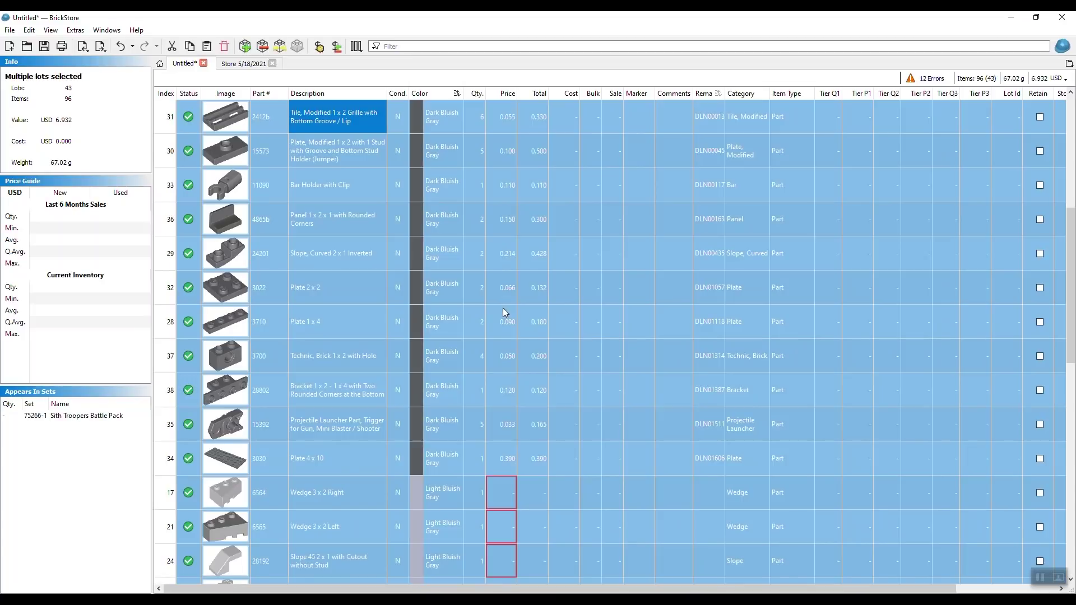
Price all 43 lots at the price guide's Last 6 Months Sales Average, totalling USD 24.060
click(320, 47)
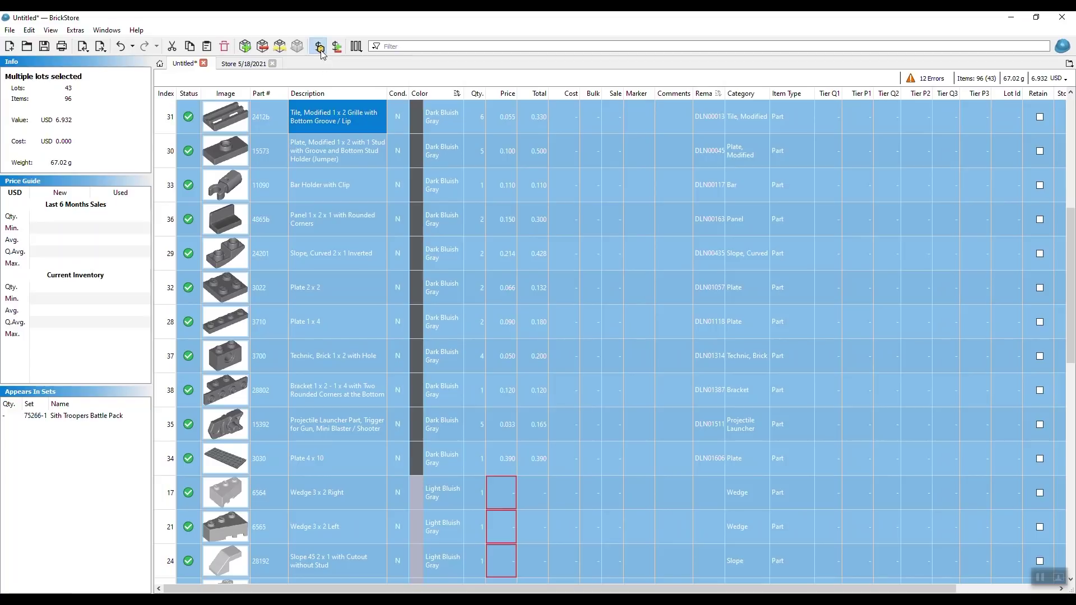
click(508, 308)
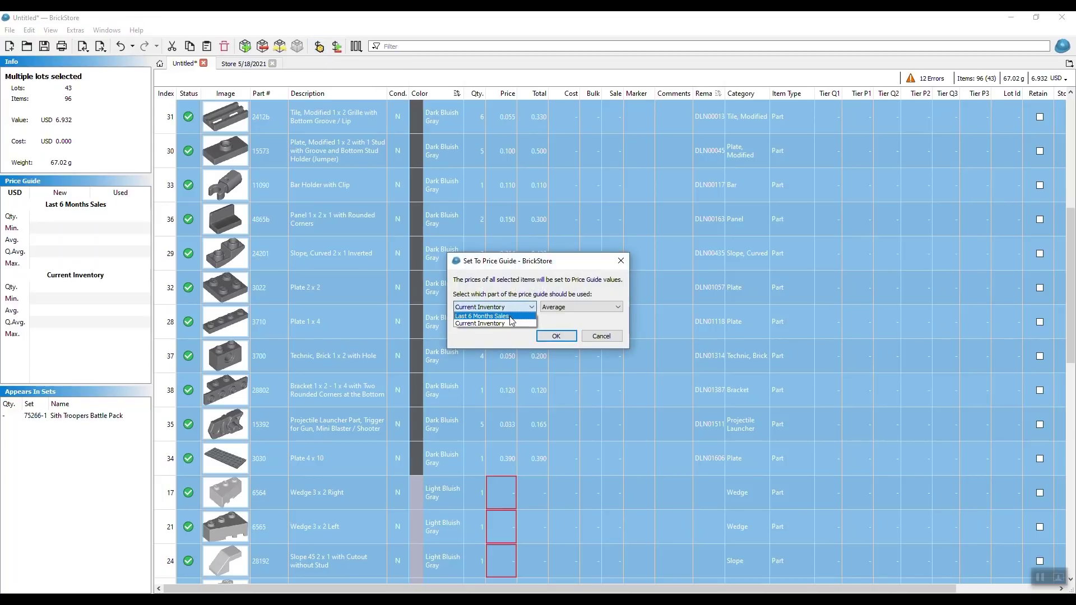
click(514, 317)
click(517, 309)
click(517, 324)
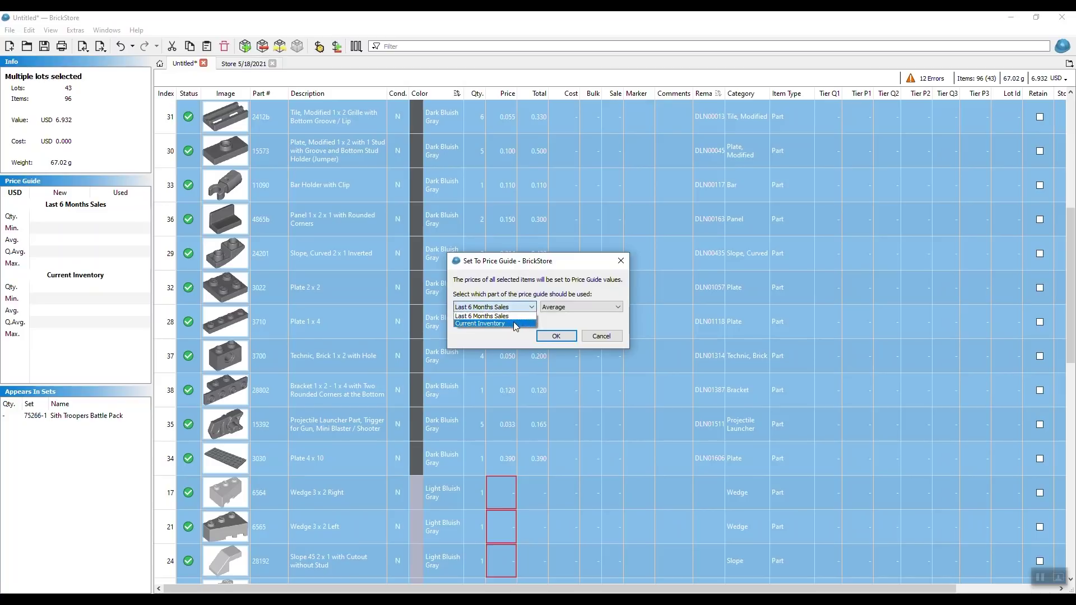
click(569, 309)
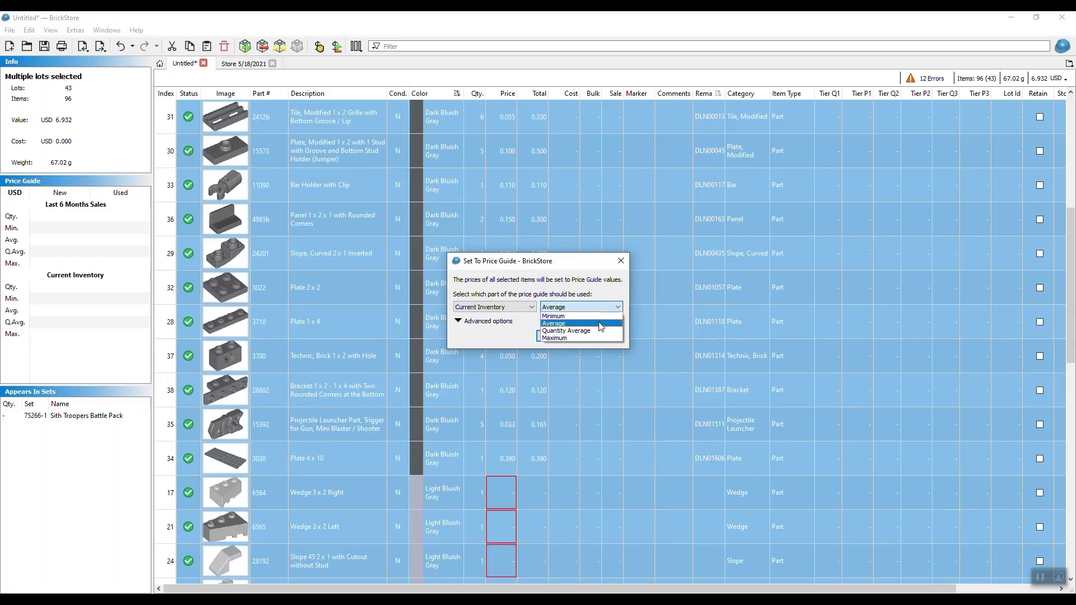
click(522, 309)
click(510, 307)
click(512, 317)
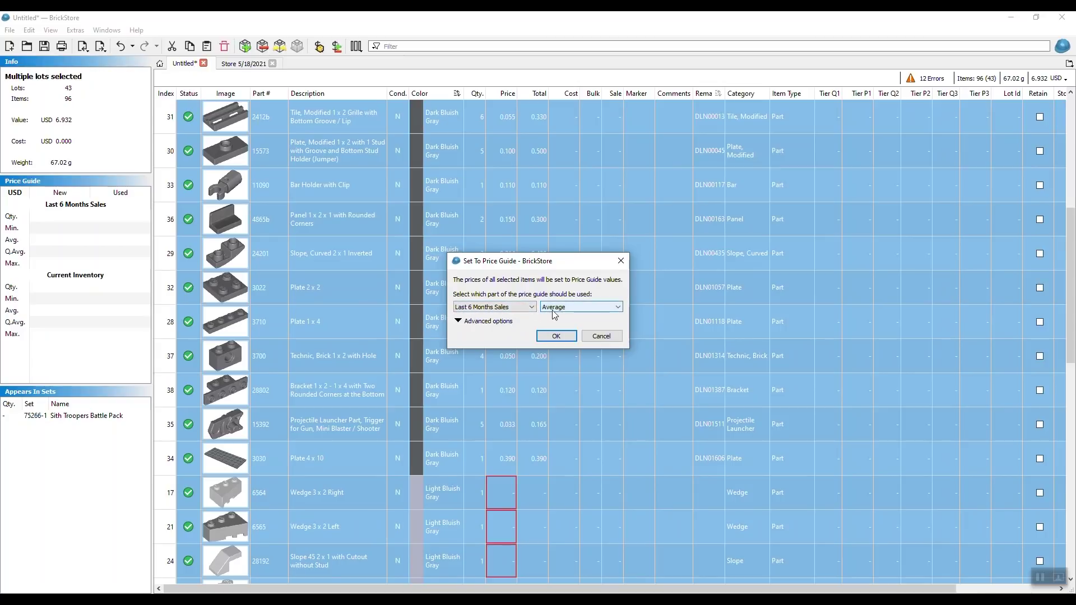
click(555, 337)
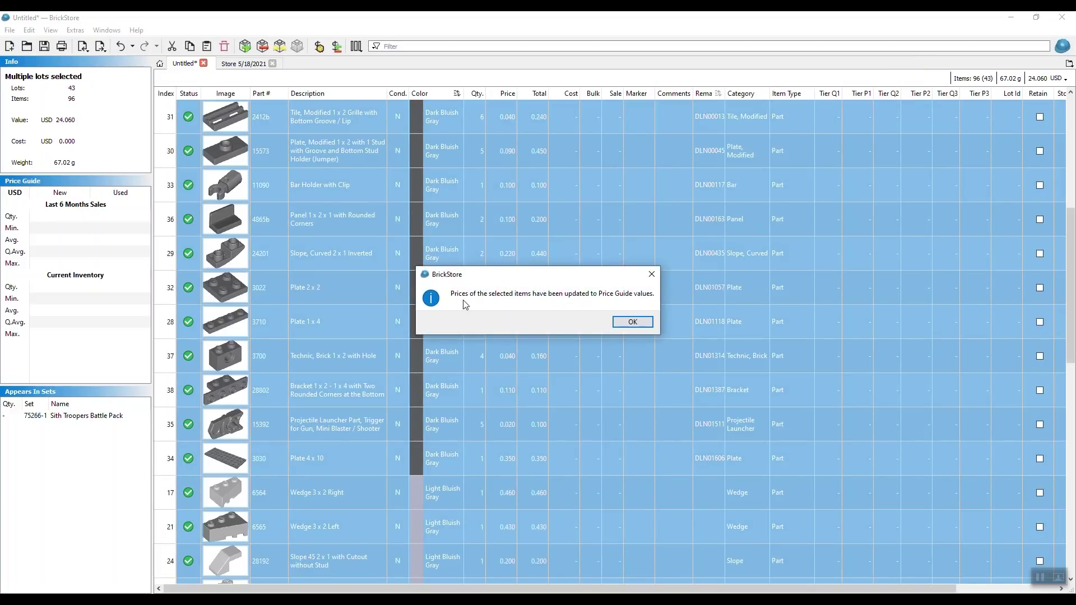
click(633, 323)
scroll(580, 341, up, 4)
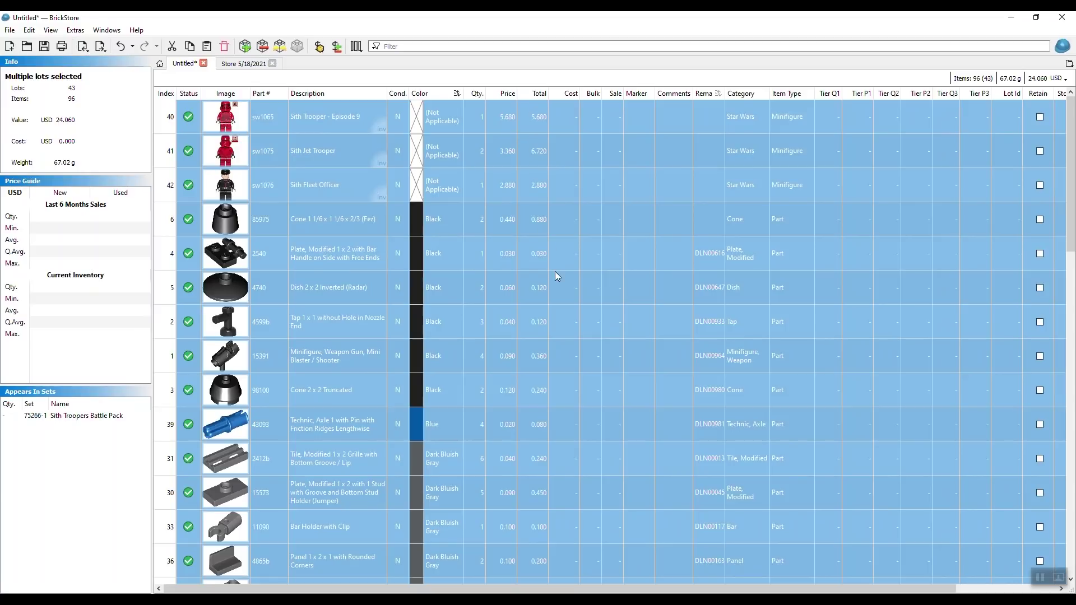
scroll(572, 316, down, 9)
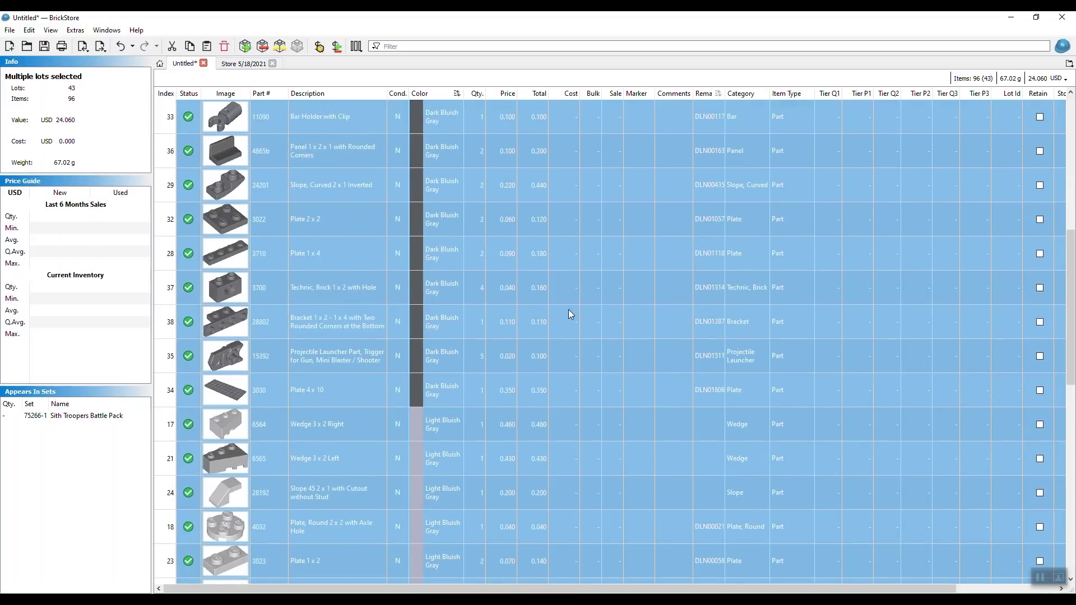
scroll(547, 327, down, 3)
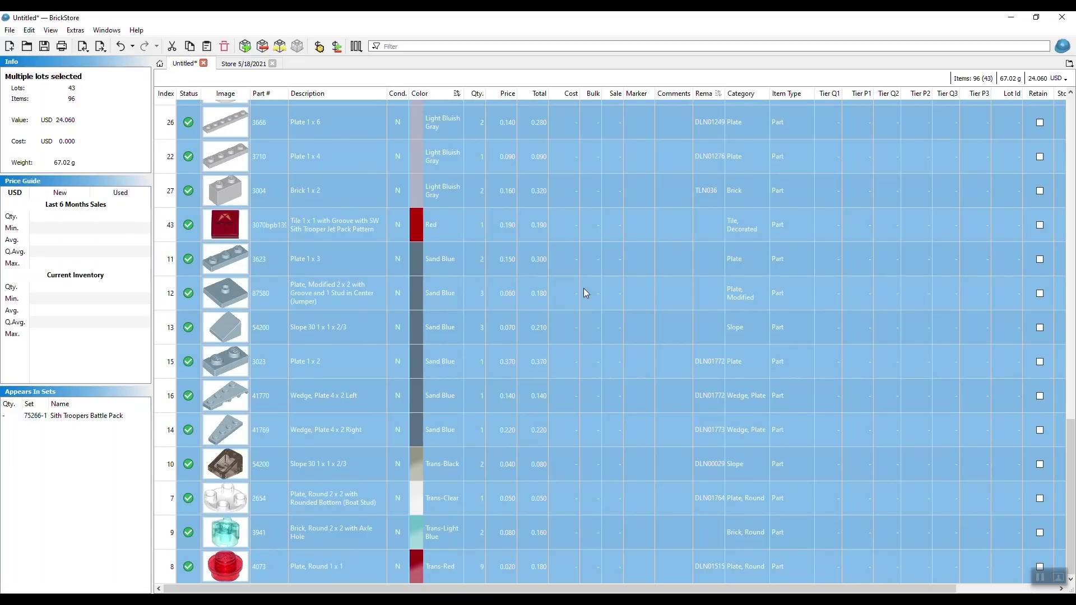
scroll(584, 287, up, 10)
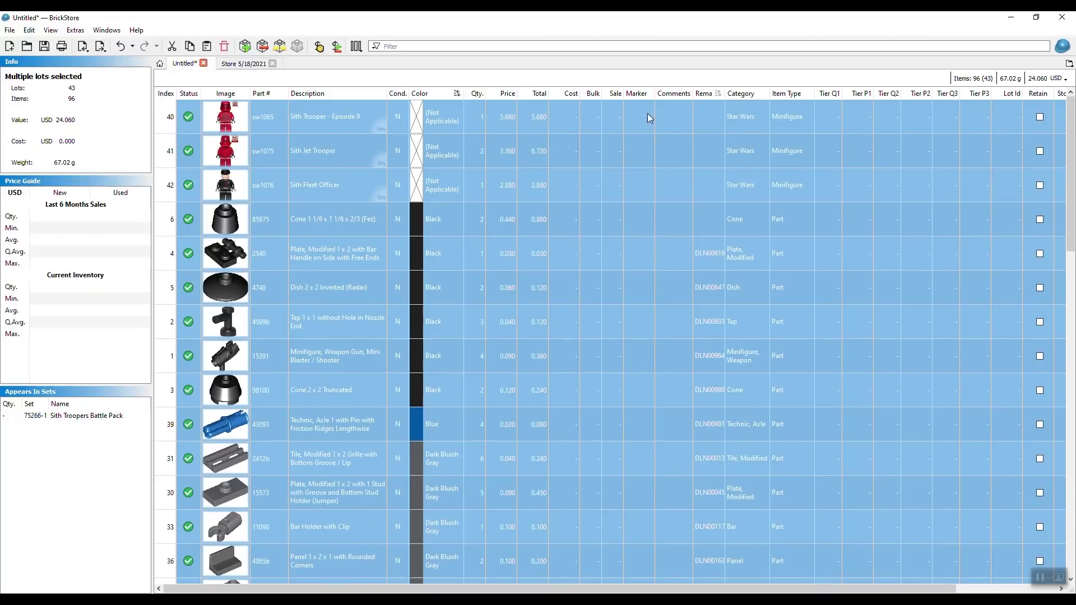
Enter the remark DLN02239 for the Sith Trooper - Episode 9 lot
click(678, 115)
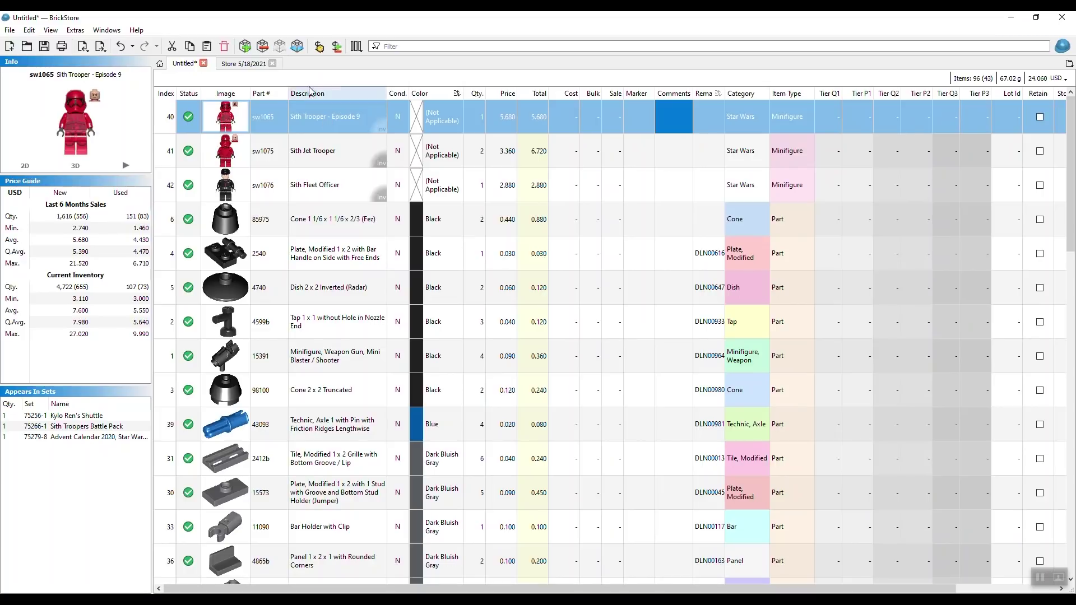
click(709, 115)
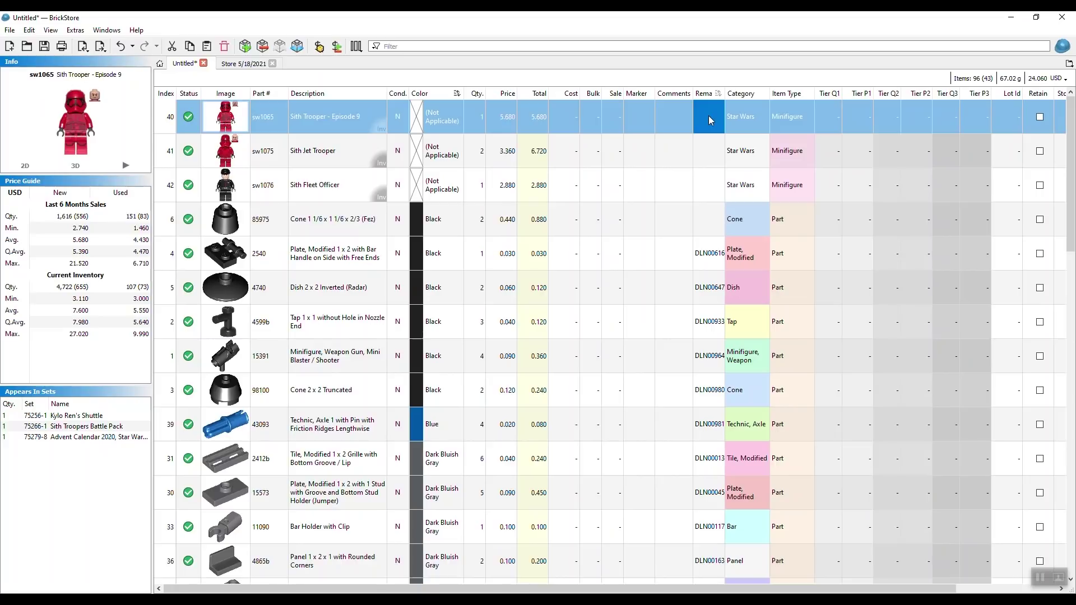
text(DLN)
text(00239)
key(Return)
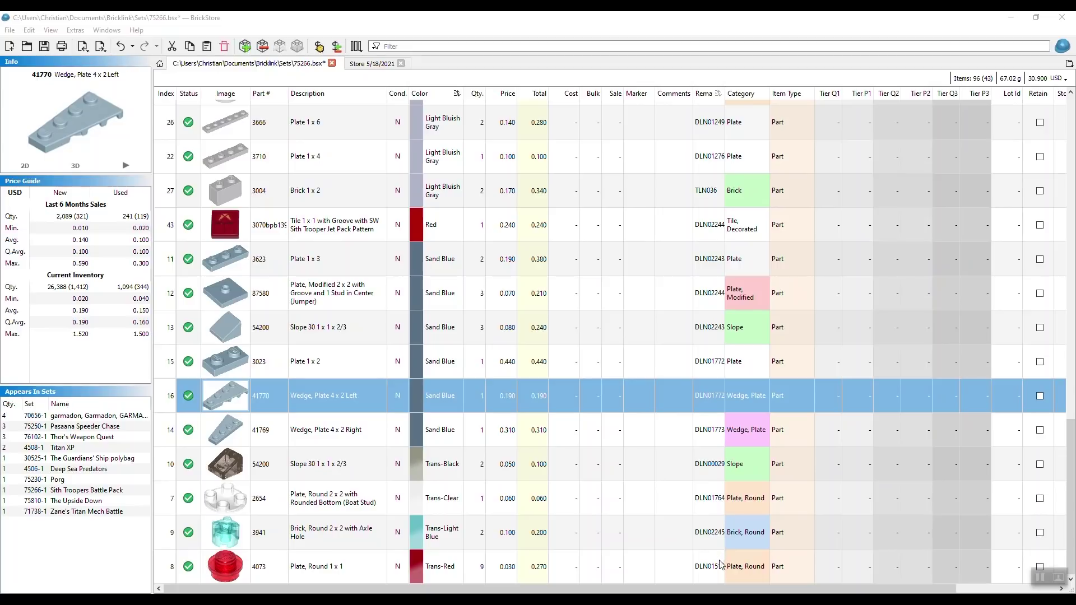
Select all 43 lots and export them to the clipboard as BrickLink Mass-Upload XML
scroll(711, 479, up, 2)
scroll(710, 478, up, 8)
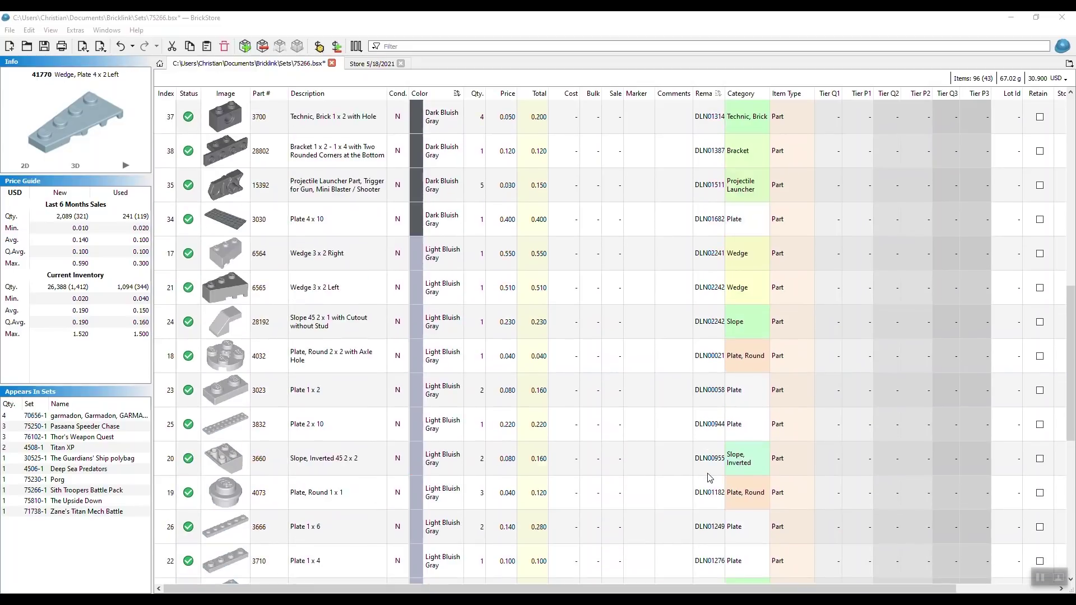
scroll(711, 478, down, 7)
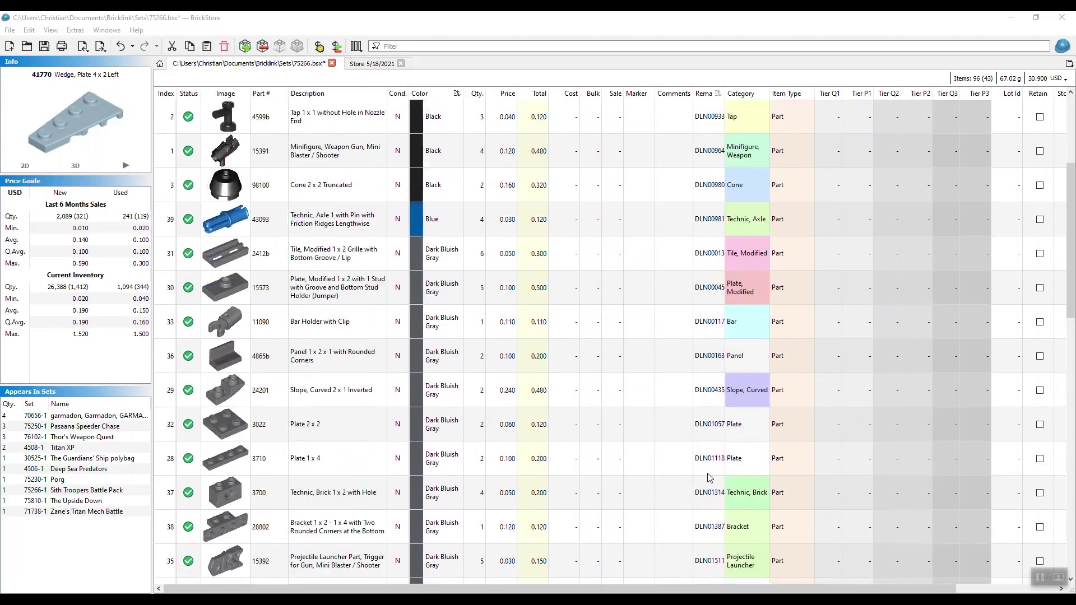
click(674, 465)
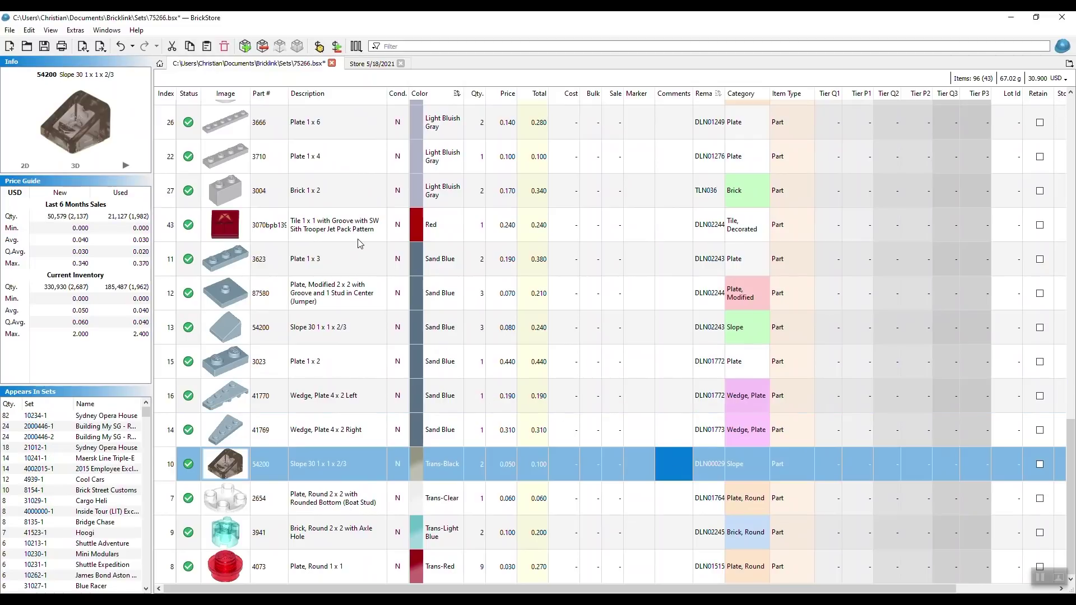
key(ctrl+a)
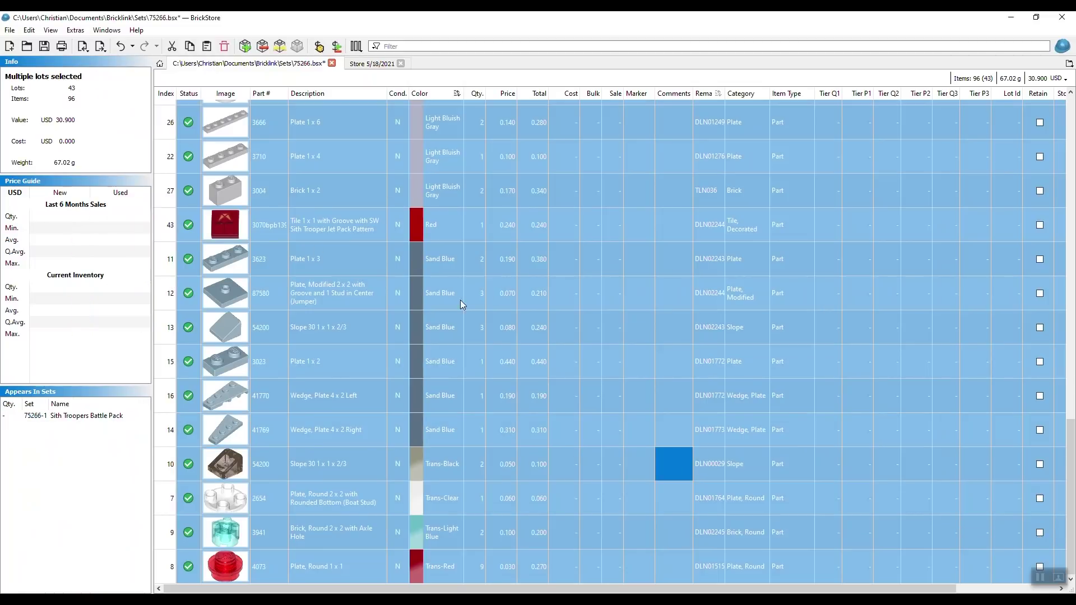
click(11, 30)
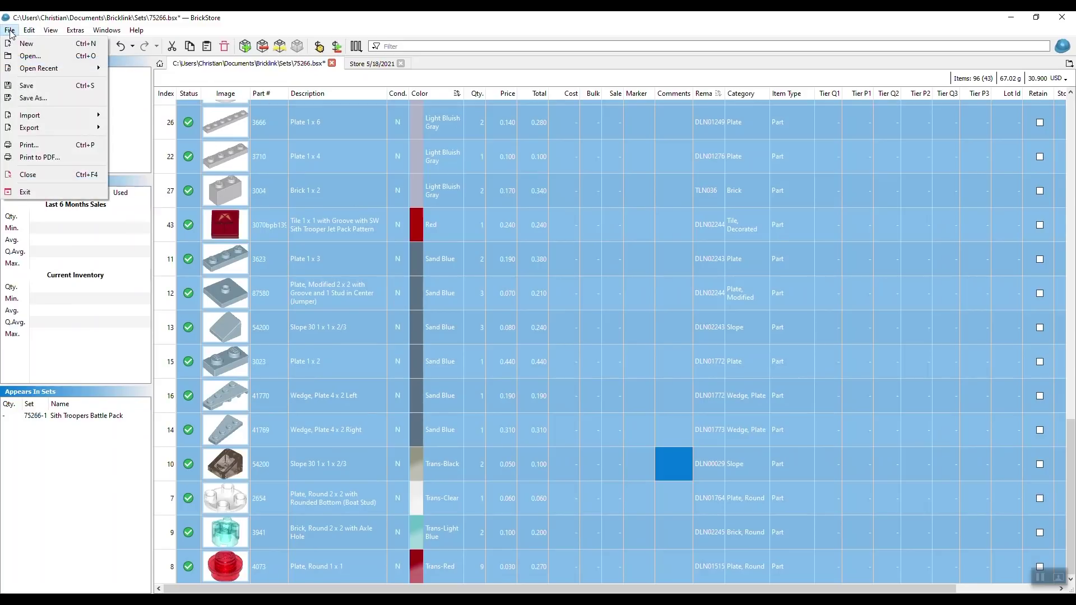
mouse_move(57, 127)
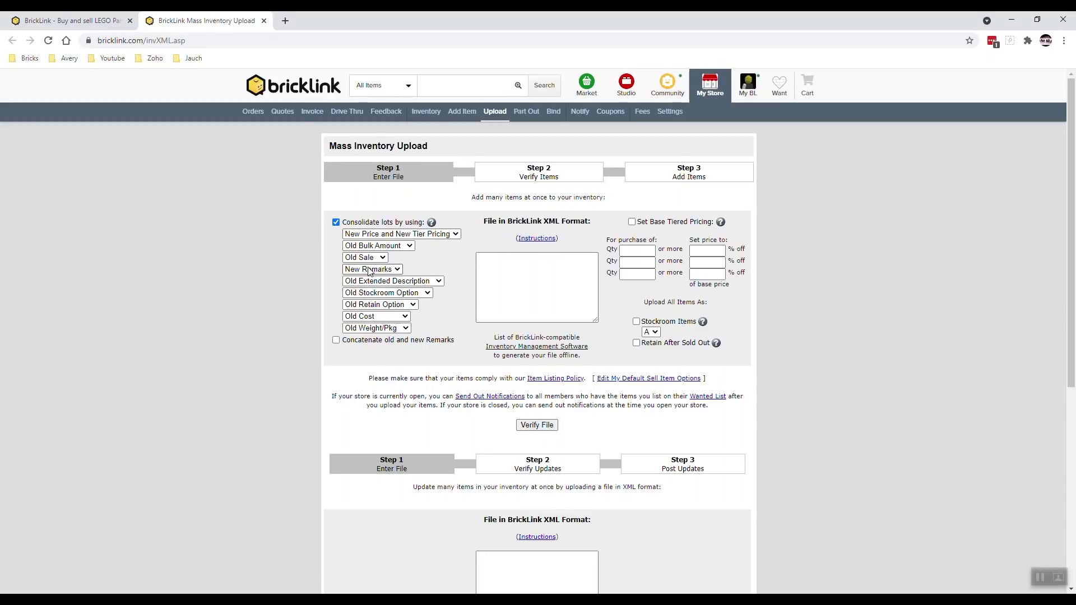
Paste the exported inventory XML into BrickLink's upload box and verify the file
click(499, 266)
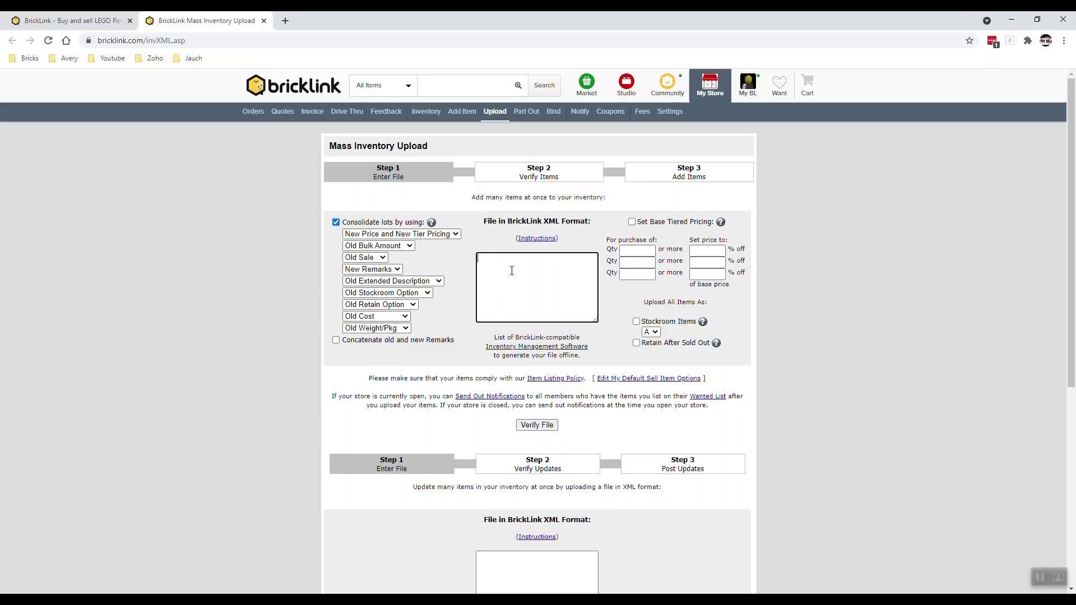
key(ctrl+v)
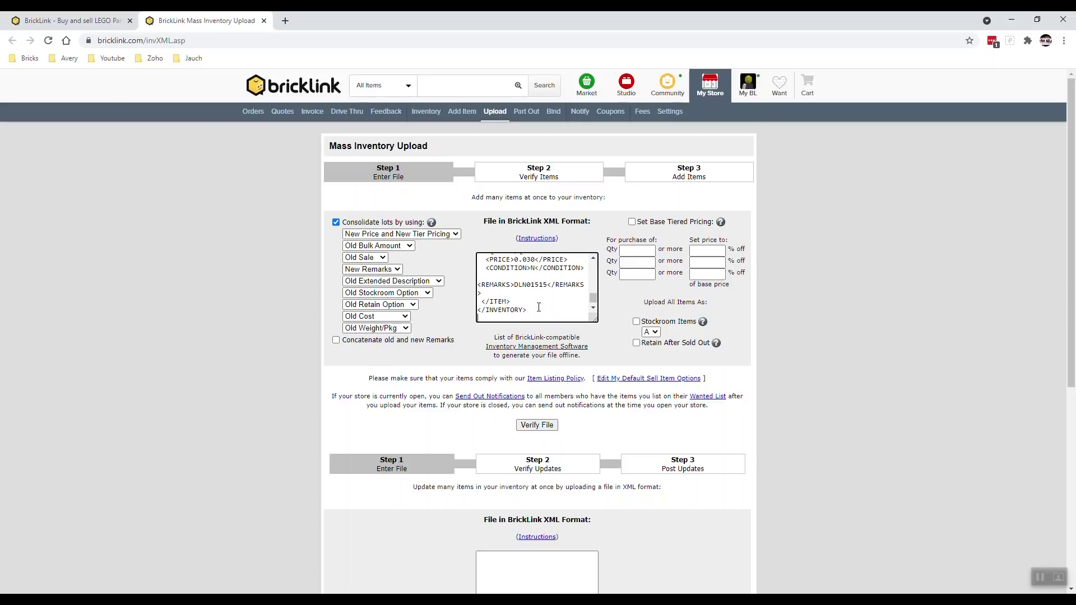
click(538, 427)
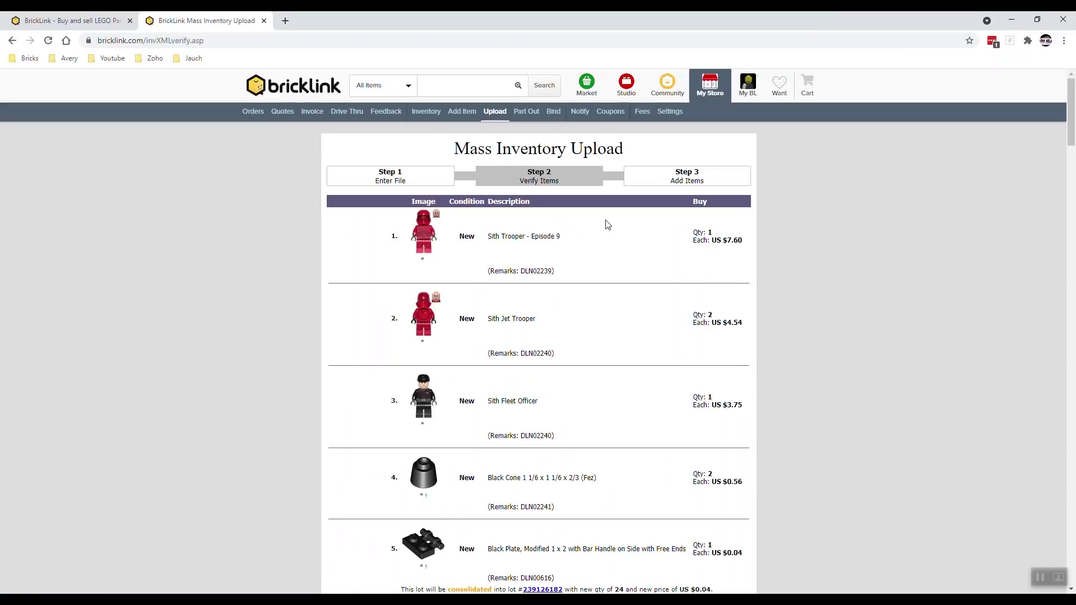
Review the 96 items in 43 lots totalling US $30.90, noting item 5's consolidation note
scroll(577, 219, down, 3)
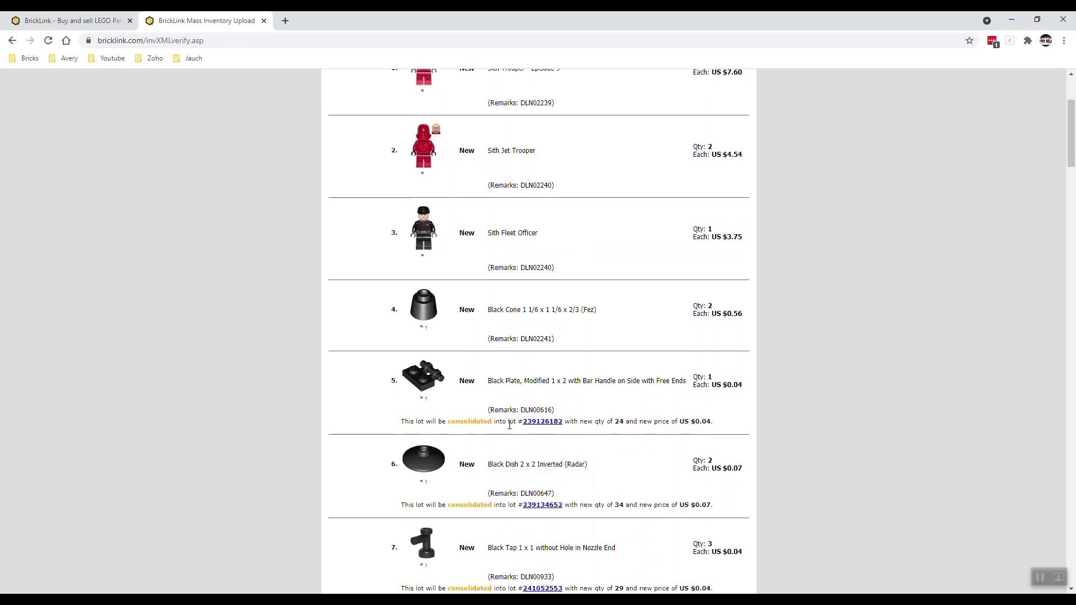
drag(449, 423, 493, 423)
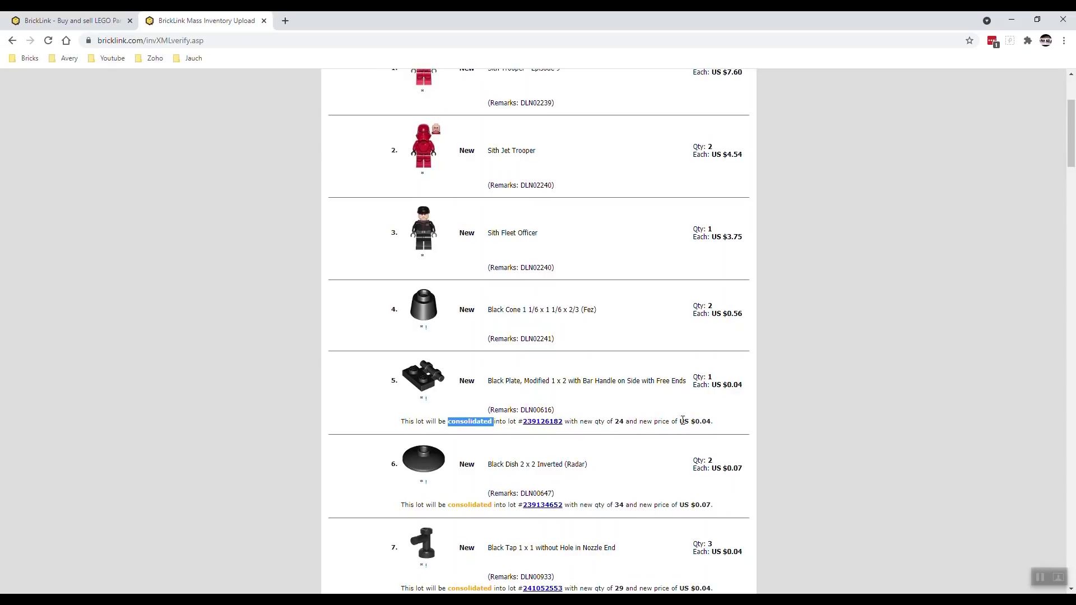
scroll(655, 393, down, 7)
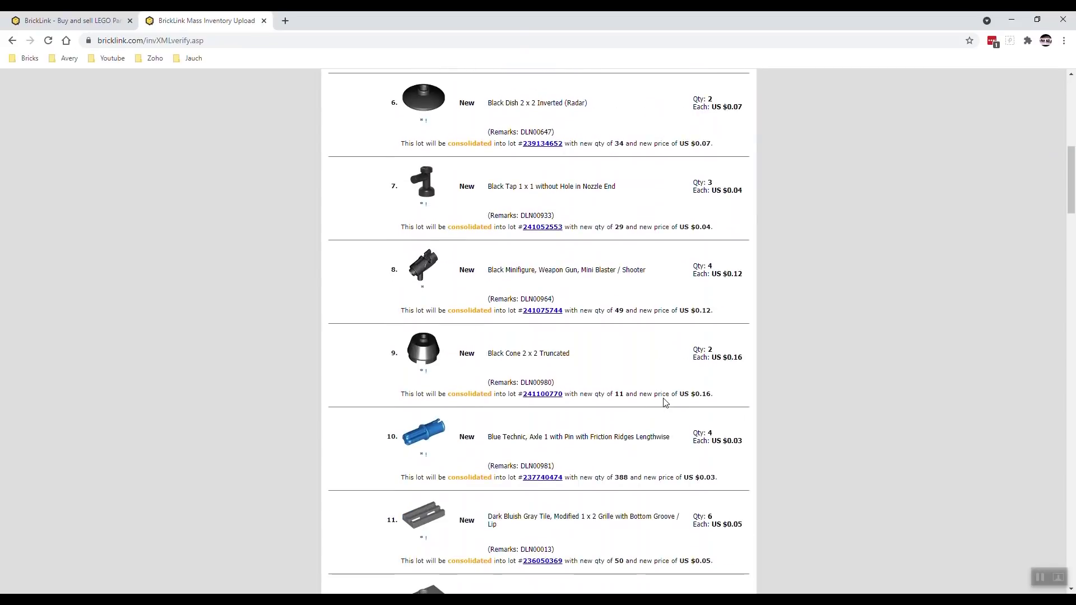
scroll(664, 402, down, 10)
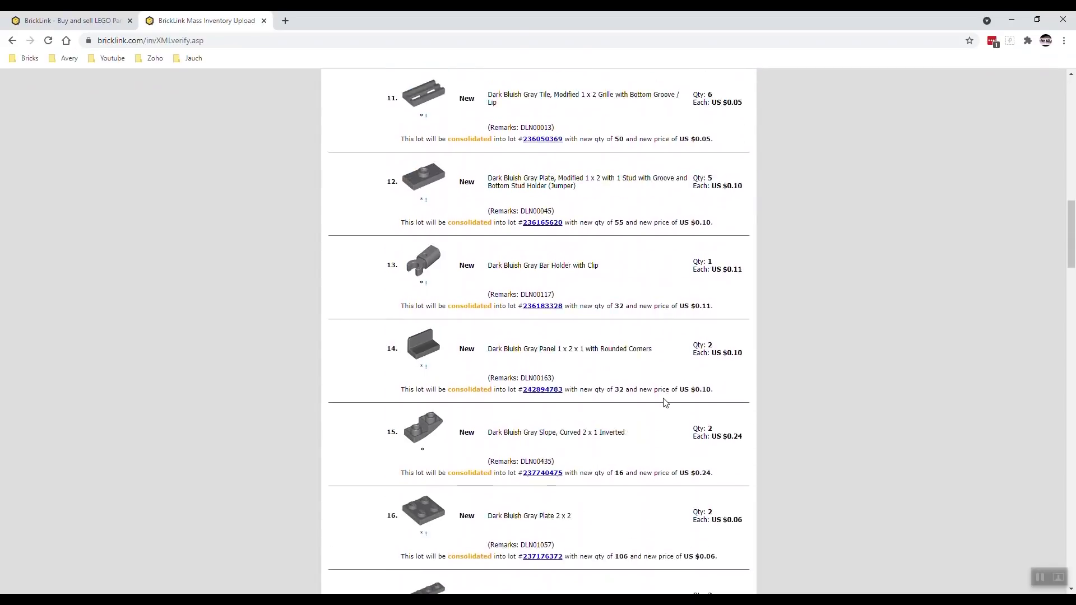
scroll(665, 402, down, 12)
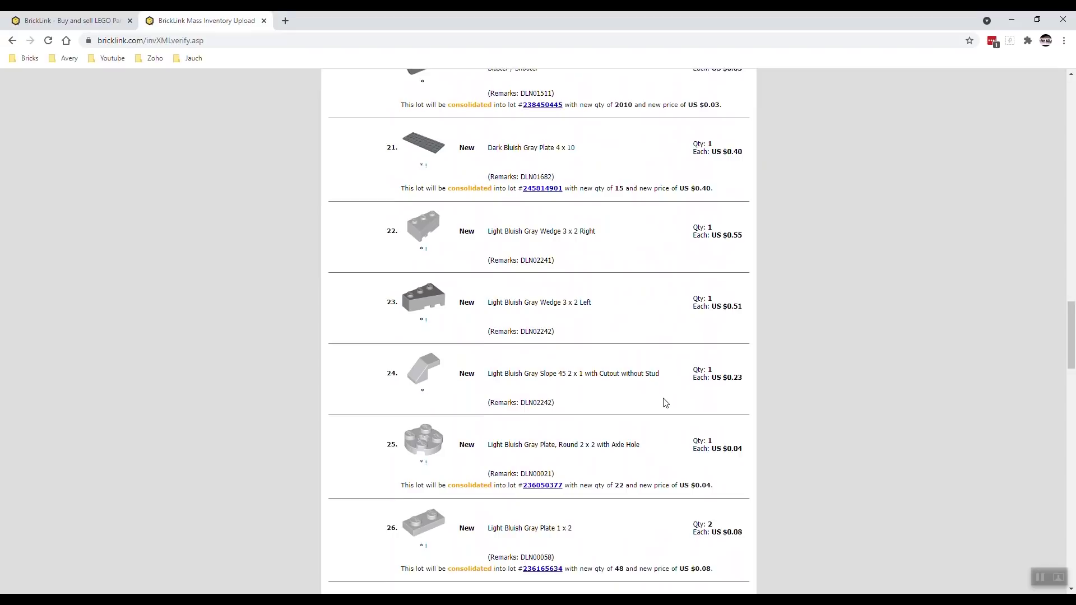
scroll(666, 403, down, 10)
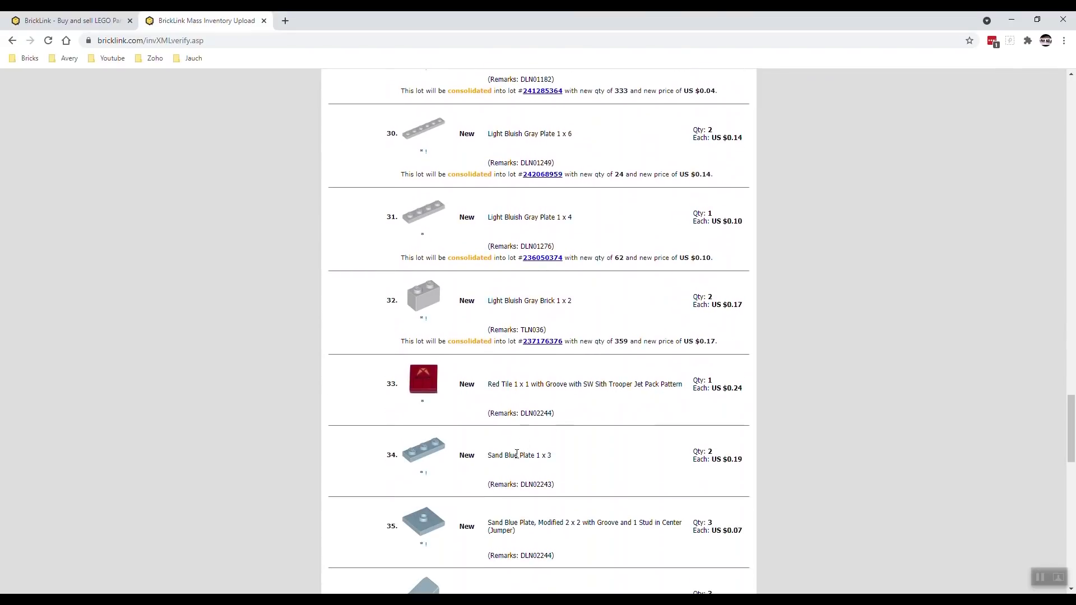
scroll(583, 400, down, 7)
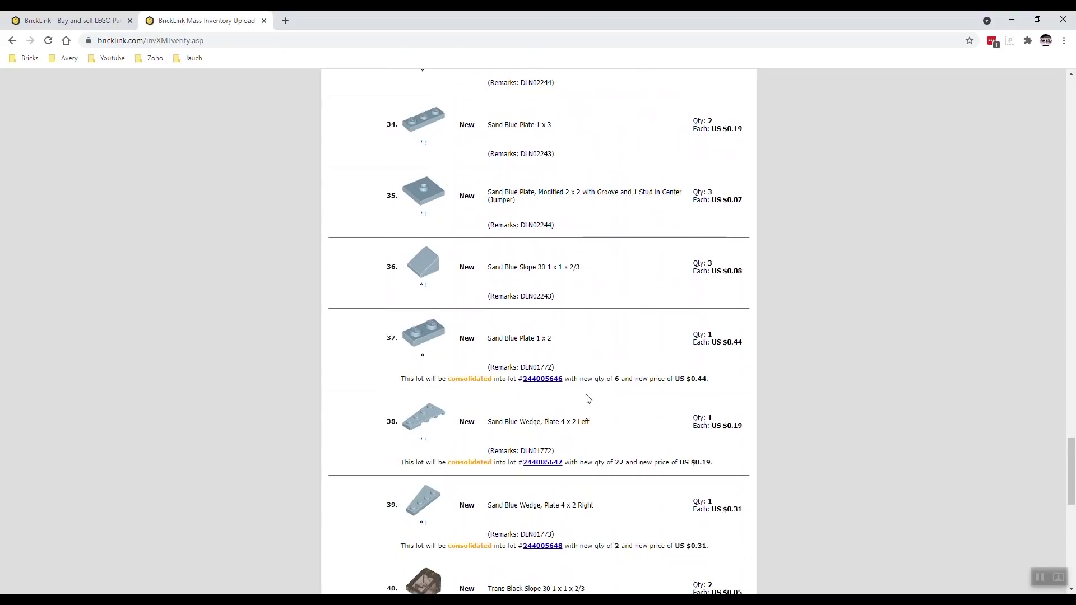
scroll(589, 398, down, 7)
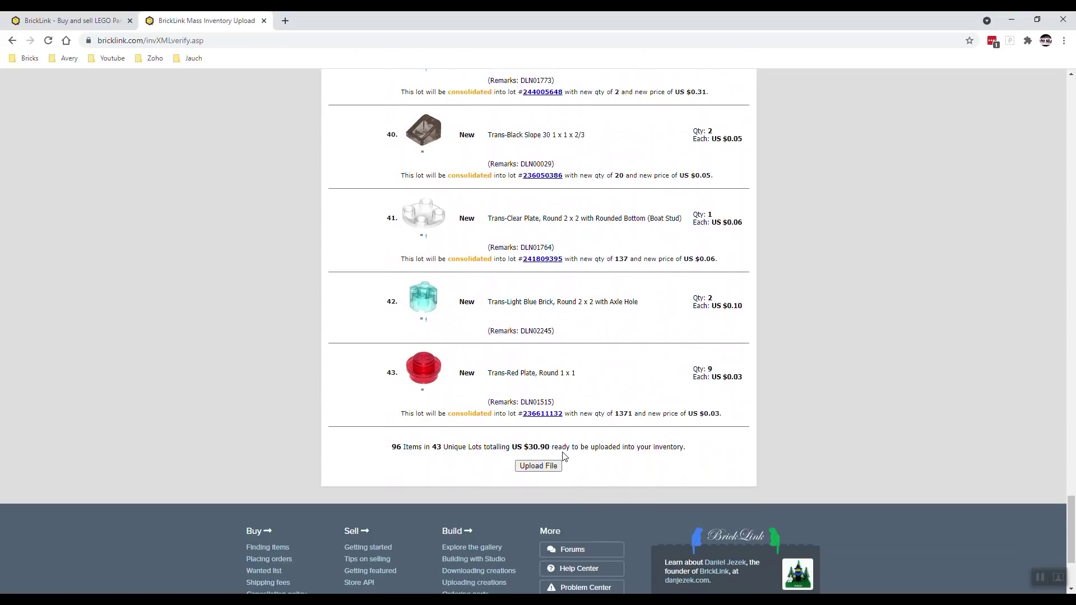
Upload the 43 verified lots to the store and send wanted-list notification e-mails
click(538, 468)
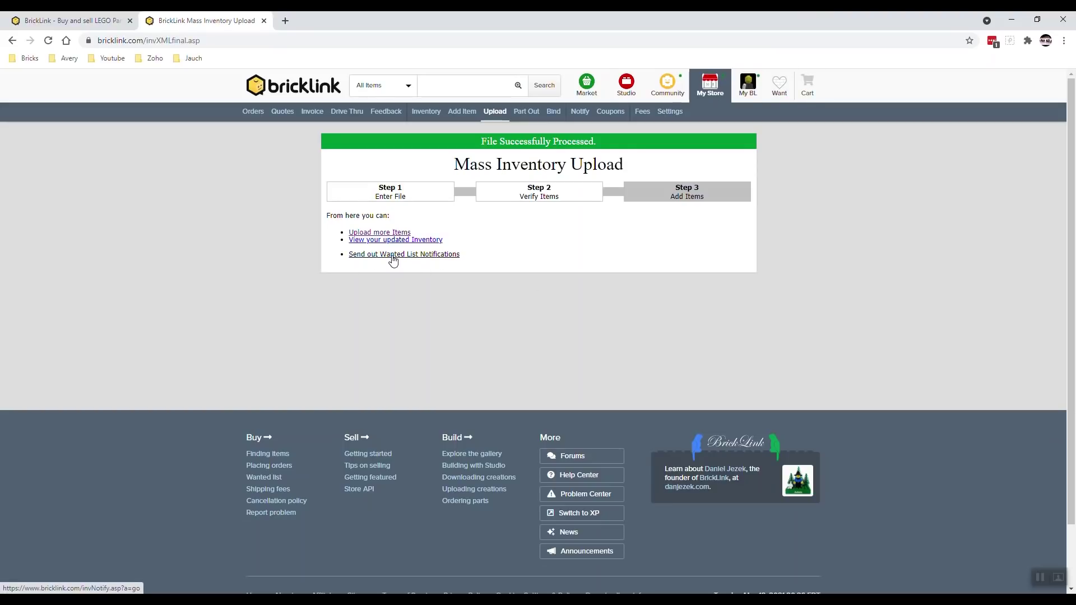
click(393, 259)
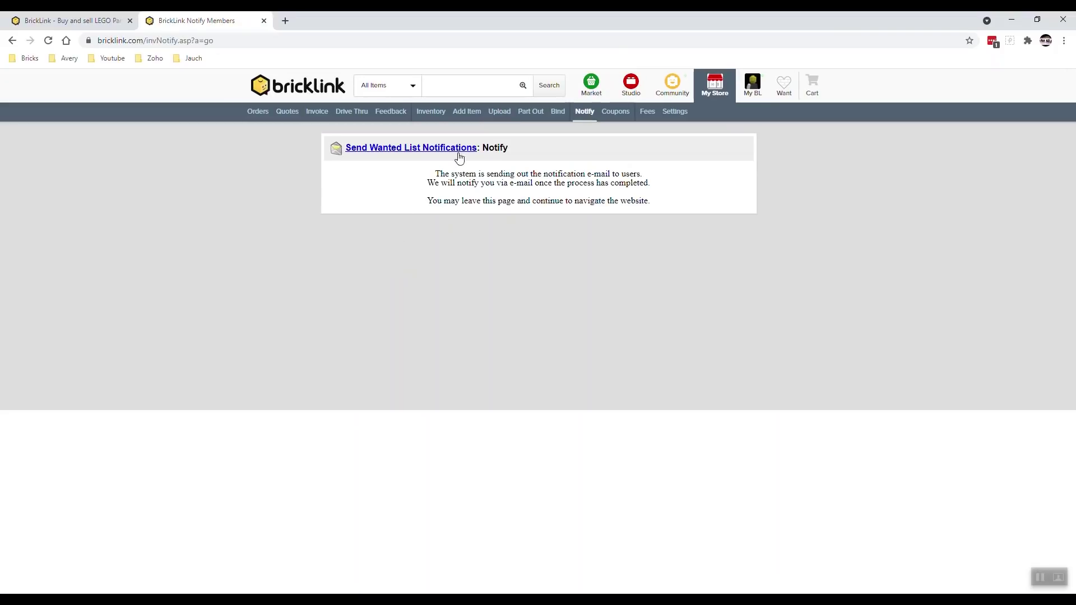